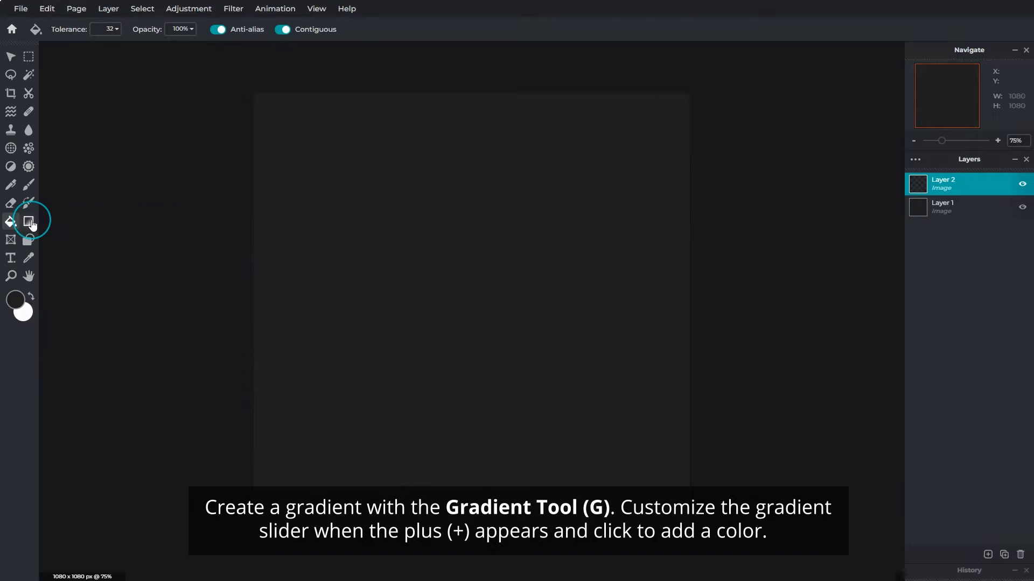
Step: Load the orange preset as a linear gradient and move its end color stop to about the middle of the gradient
{"action": "left_click", "coordinate": [30, 223]}
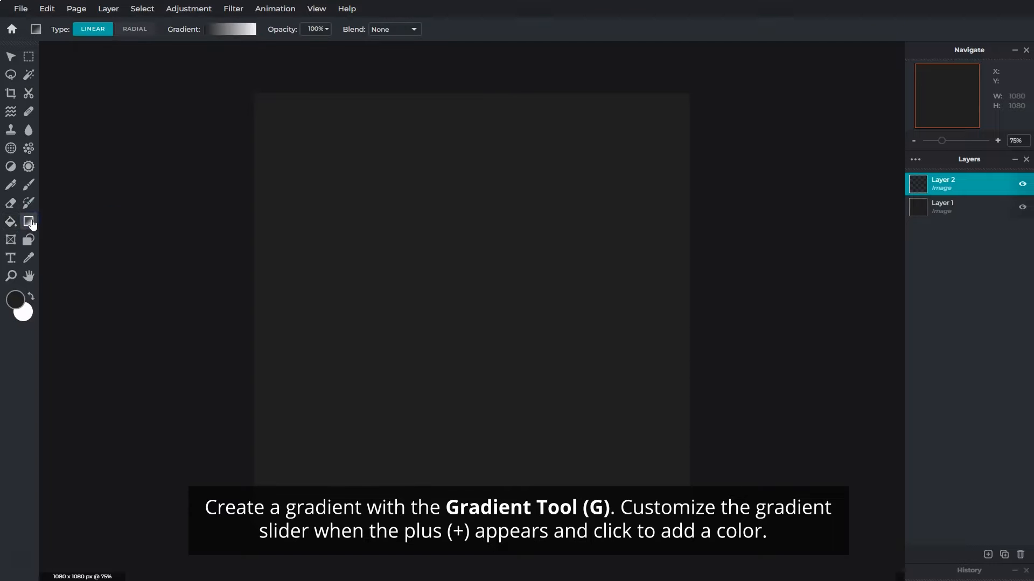
{"action": "left_click", "coordinate": [218, 30]}
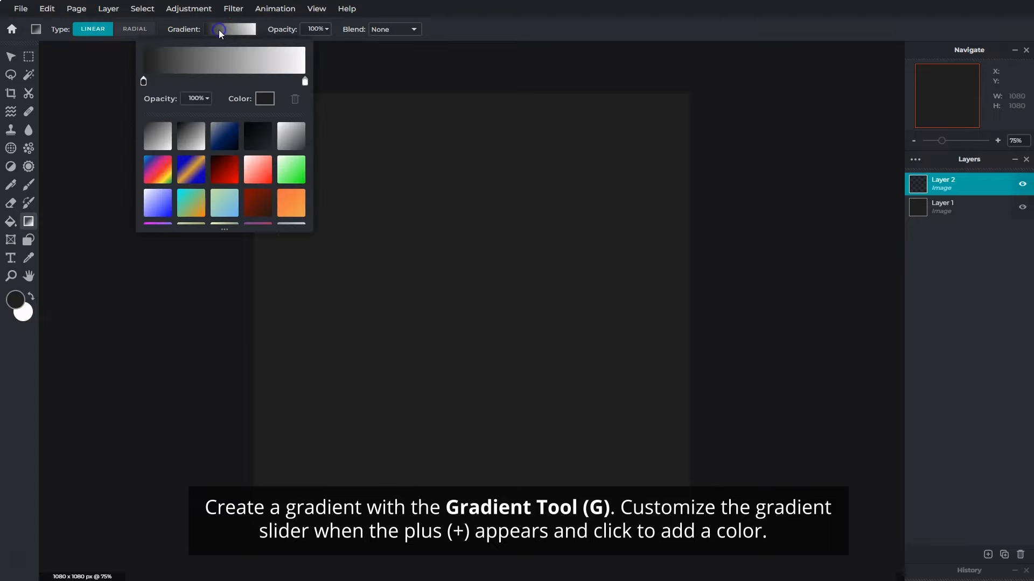
{"action": "left_click", "coordinate": [289, 200]}
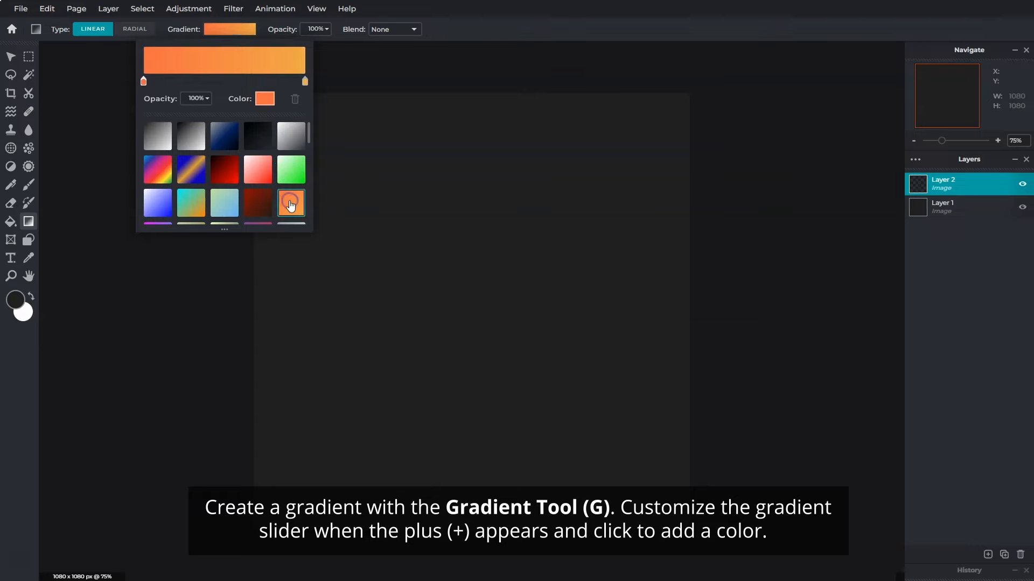
{"action": "left_click_drag", "start_coordinate": [304, 81], "coordinate": [221, 81]}
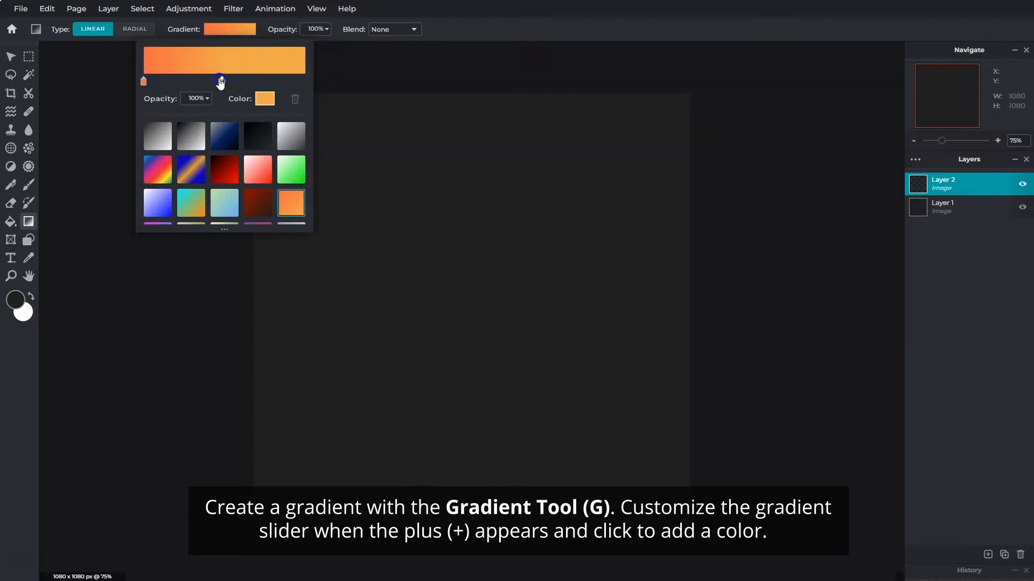
Step: Add a purple #B669FA color stop near the gradient's end and draw the gradient vertically upward across Layer 2
{"action": "left_click", "coordinate": [270, 100]}
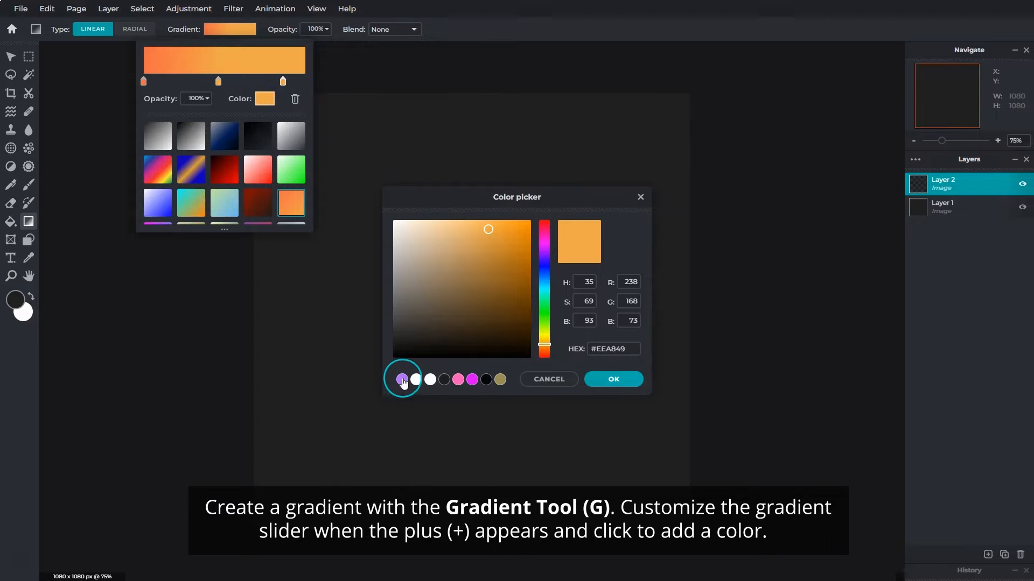
{"action": "left_click", "coordinate": [402, 380]}
{"action": "left_click", "coordinate": [600, 379]}
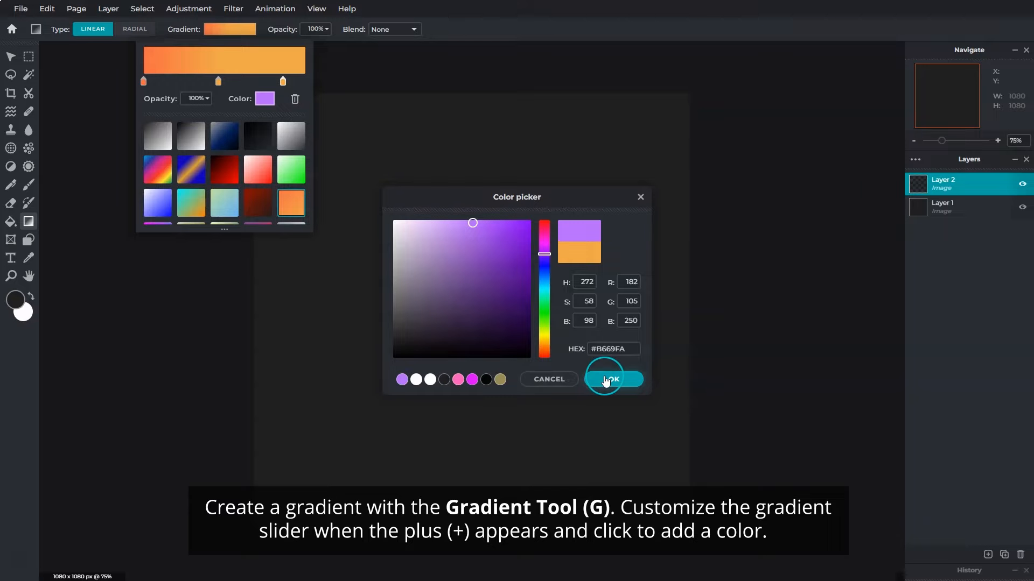
{"action": "left_click", "coordinate": [517, 31]}
{"action": "left_click_drag", "start_coordinate": [463, 519], "coordinate": [461, 187]}
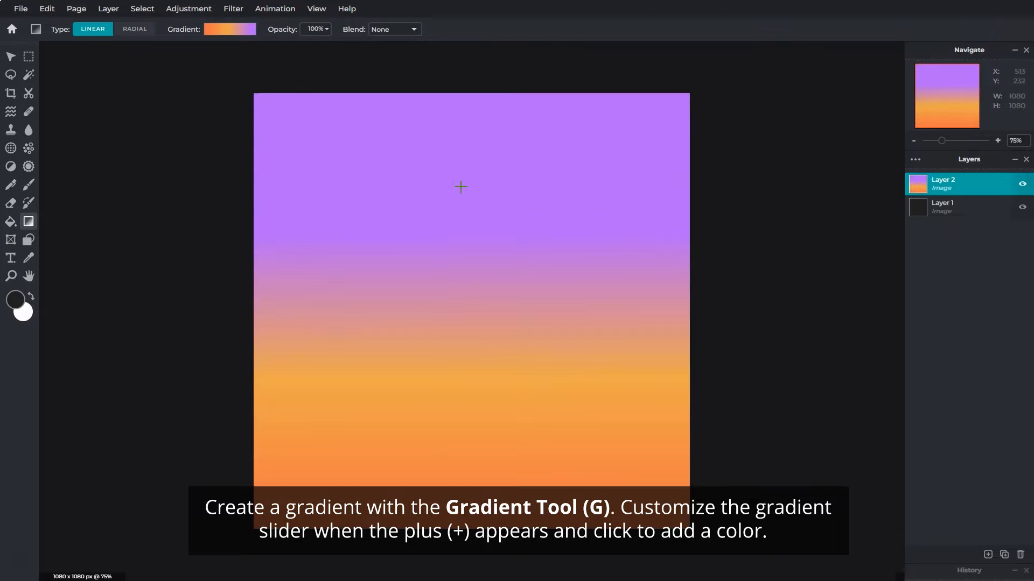
Step: Add the clouds image as a new layer, scale it to about 618 × 824 px and place it horizontally centered
{"action": "left_click", "coordinate": [987, 555]}
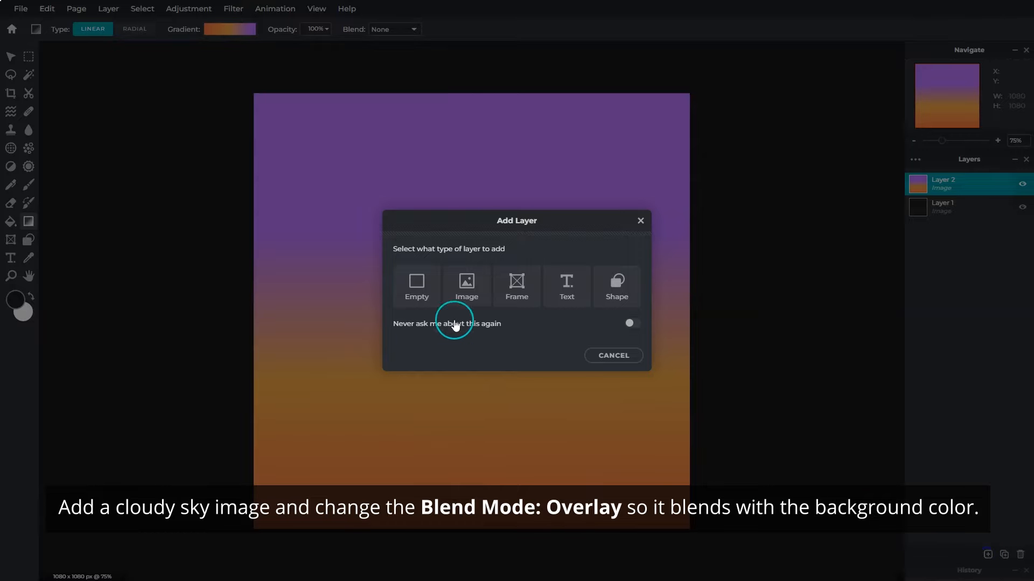
{"action": "left_click", "coordinate": [459, 294]}
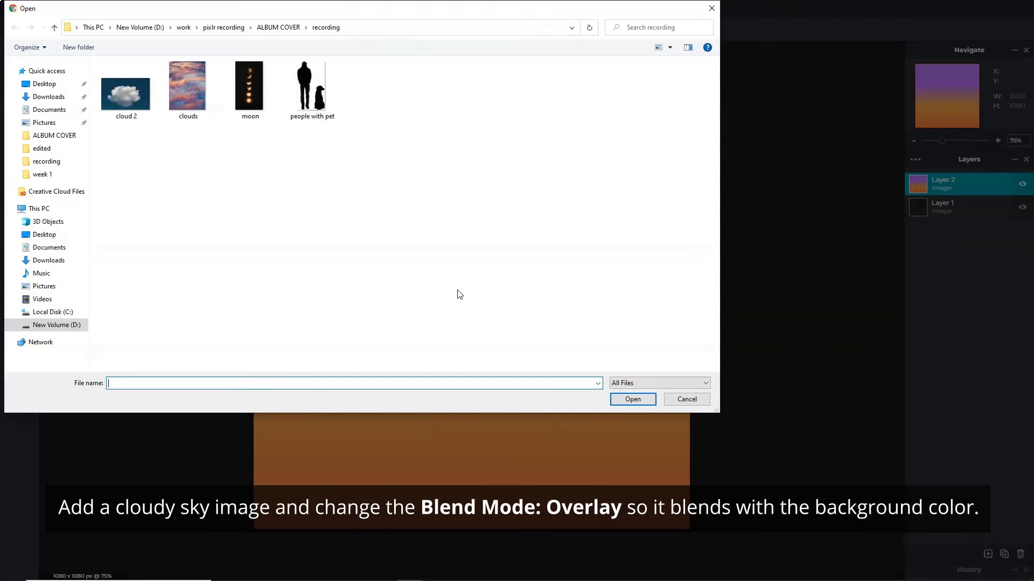
{"action": "left_click", "coordinate": [633, 400]}
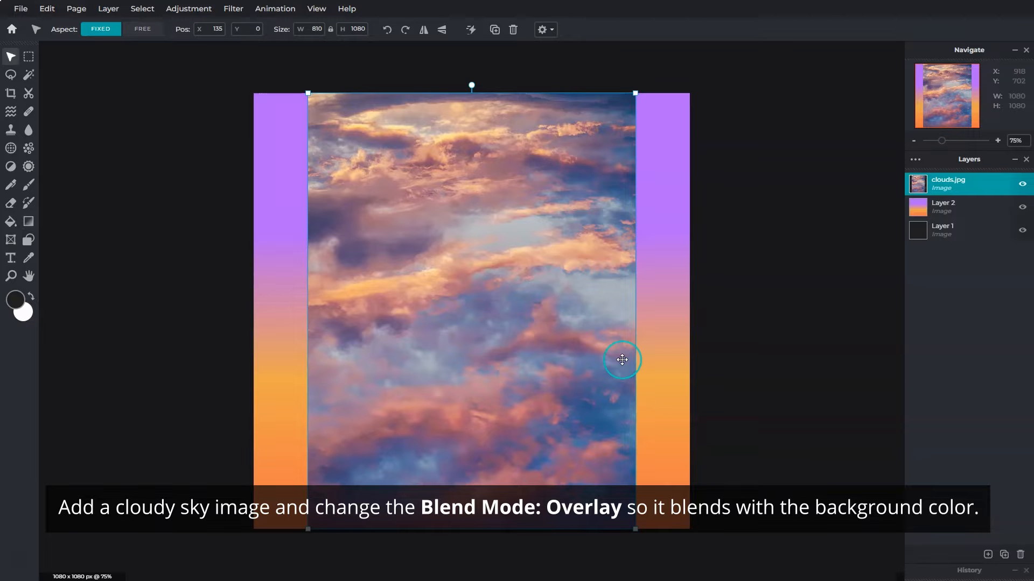
{"action": "left_click_drag", "start_coordinate": [635, 93], "coordinate": [561, 193]}
{"action": "left_click_drag", "start_coordinate": [459, 429], "coordinate": [495, 358]}
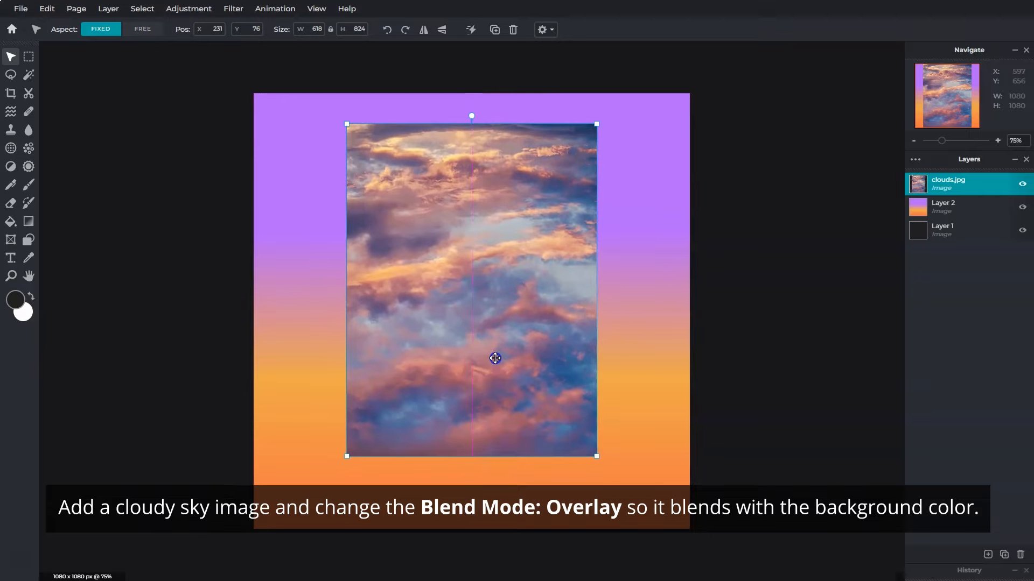
Step: Set the clouds.jpg layer's blend mode to Overlay
{"action": "left_click", "coordinate": [913, 160]}
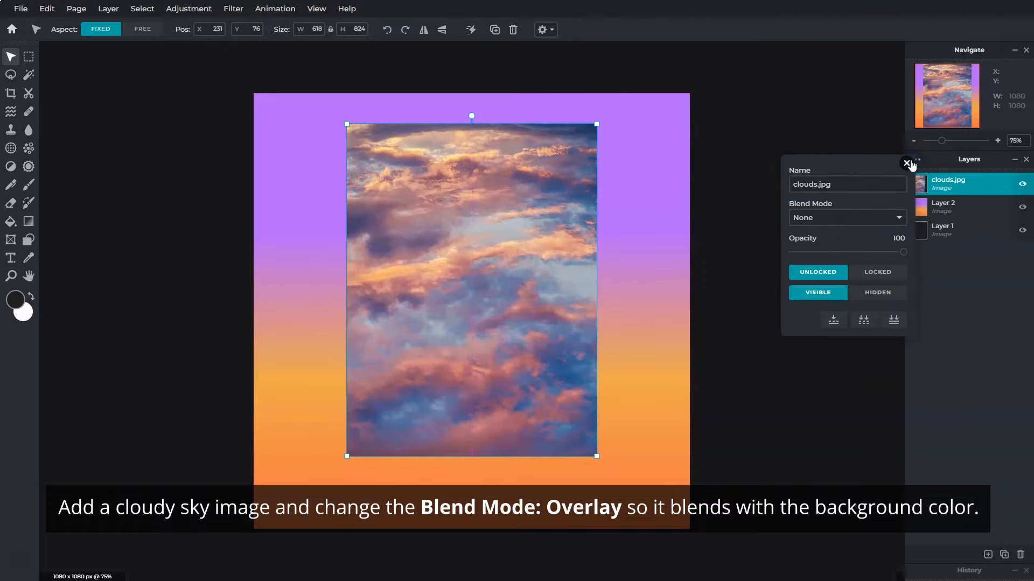
{"action": "left_click", "coordinate": [885, 219]}
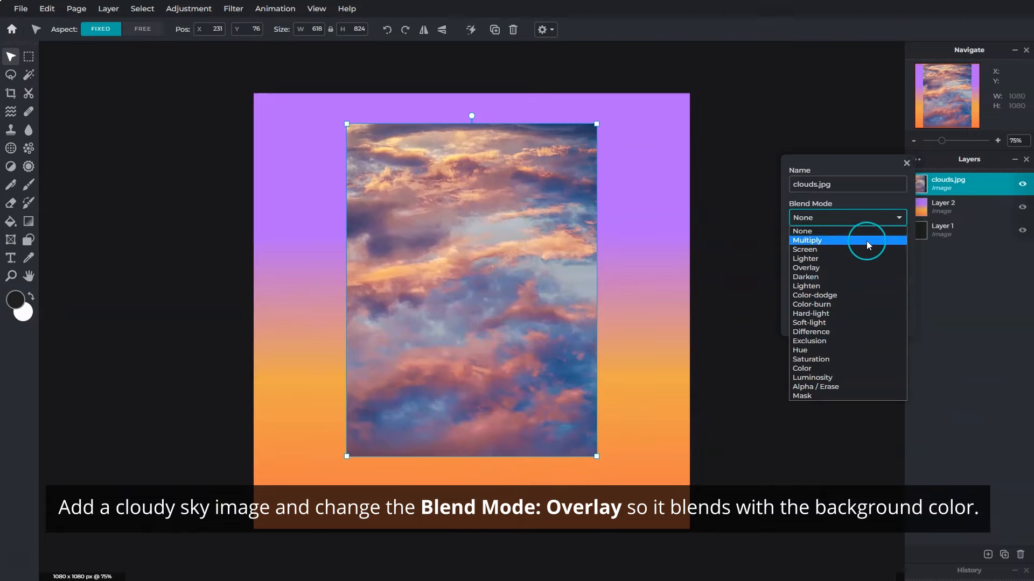
{"action": "left_click", "coordinate": [857, 267]}
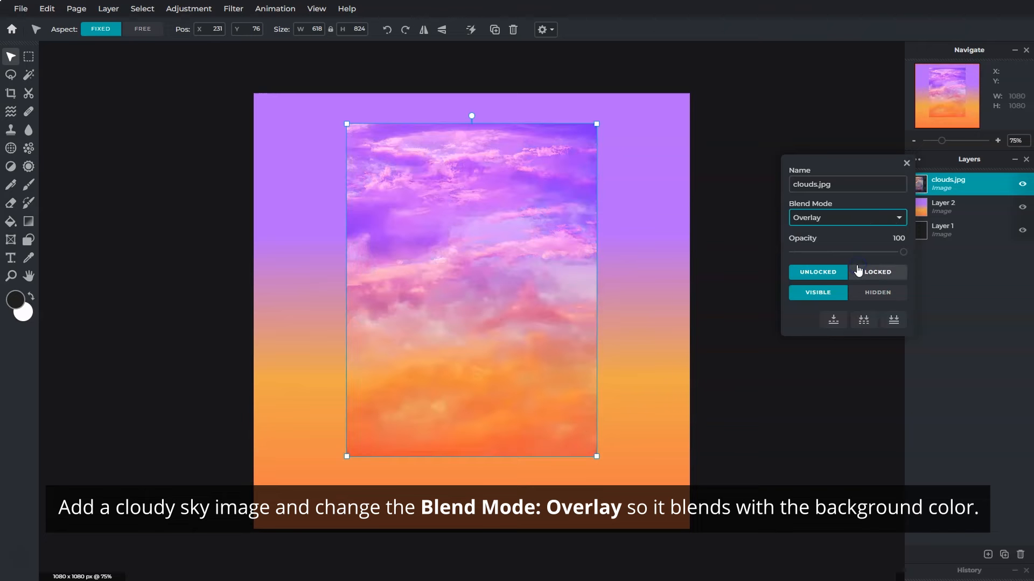
{"action": "left_click", "coordinate": [905, 163]}
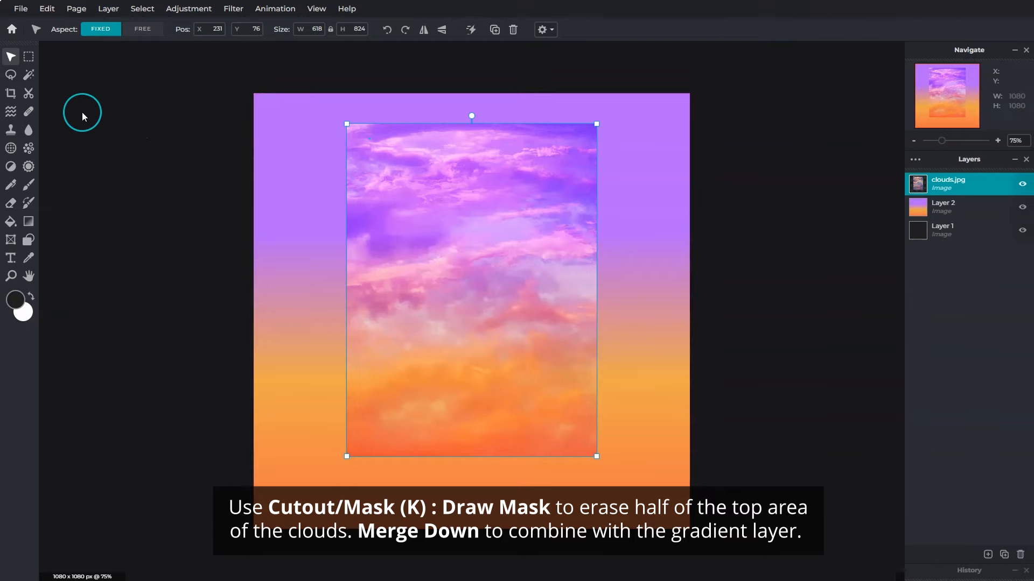
Step: Set up the Cutout/Mask draw brush in remove mode with a size of 260 px and 39% softness
{"action": "left_click", "coordinate": [29, 95]}
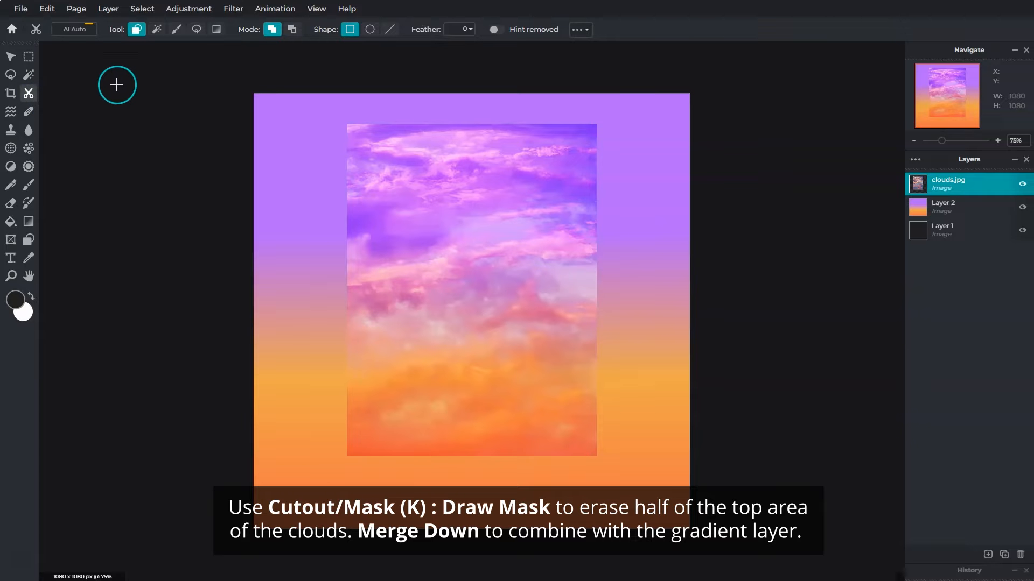
{"action": "left_click", "coordinate": [176, 30]}
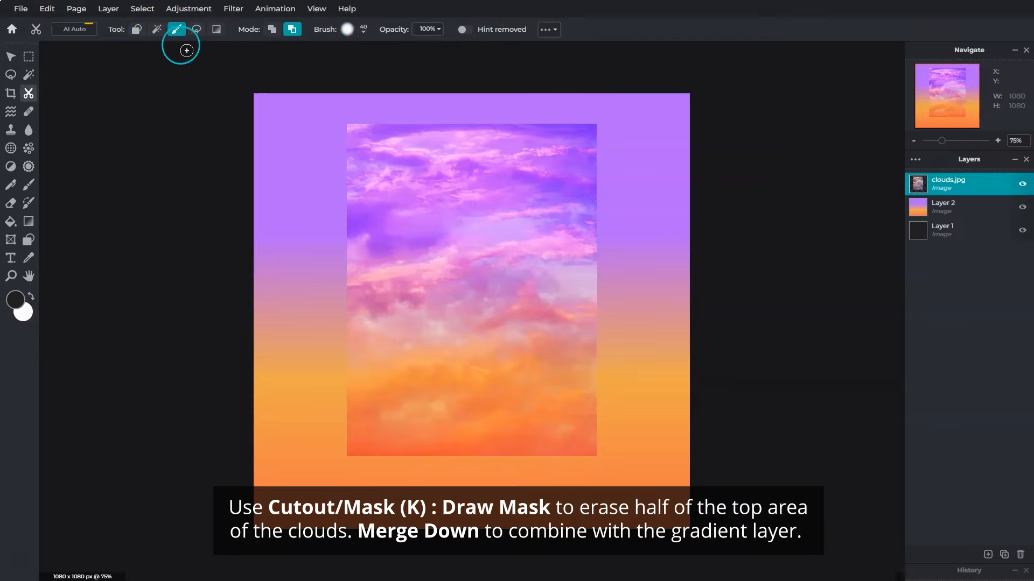
{"action": "left_click", "coordinate": [364, 34]}
{"action": "mouse_move", "coordinate": [366, 70]}
{"action": "left_mouse_down"}
{"action": "mouse_move", "coordinate": [403, 75]}
{"action": "mouse_move", "coordinate": [379, 102]}
{"action": "mouse_move", "coordinate": [389, 102]}
{"action": "left_mouse_up"}
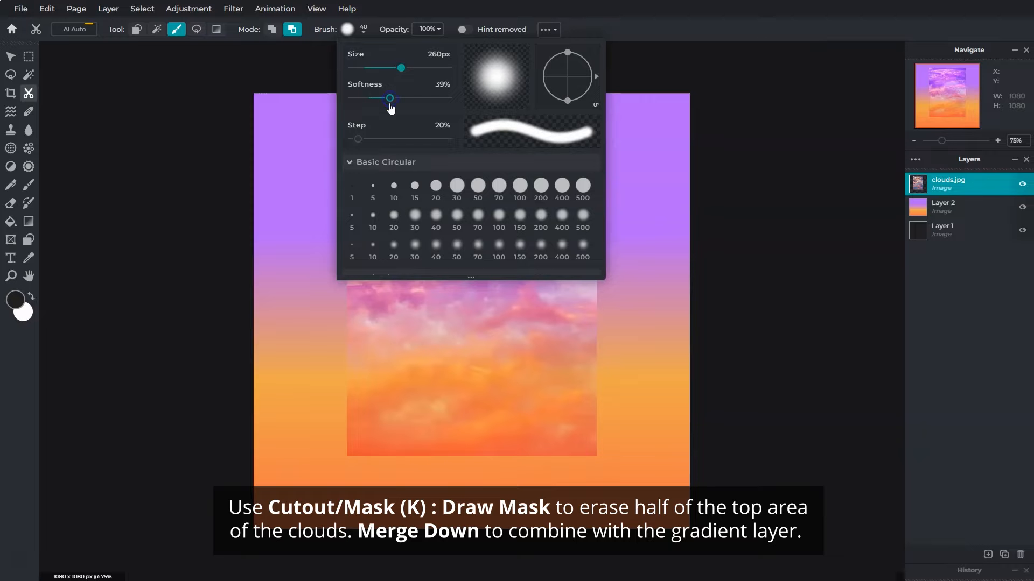
{"action": "left_click", "coordinate": [584, 29]}
Step: Brush away the upper half of the clouds image with wide strokes and merge the layer down into the gradient
{"action": "left_click_drag", "start_coordinate": [353, 155], "coordinate": [584, 155]}
{"action": "left_click_drag", "start_coordinate": [356, 209], "coordinate": [581, 200]}
{"action": "left_click_drag", "start_coordinate": [352, 141], "coordinate": [566, 180]}
{"action": "left_click_drag", "start_coordinate": [352, 253], "coordinate": [595, 253]}
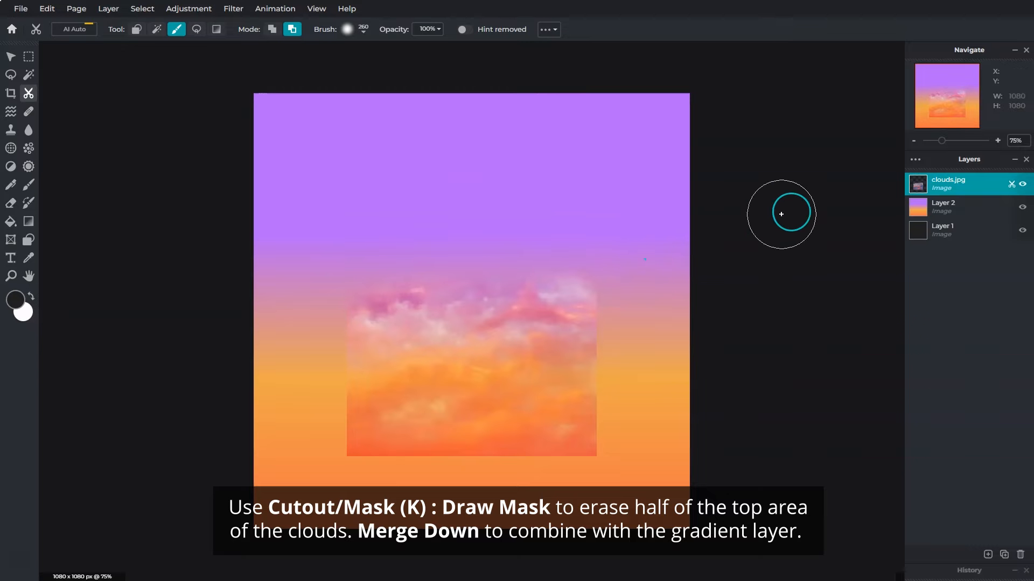
{"action": "left_click", "coordinate": [915, 160]}
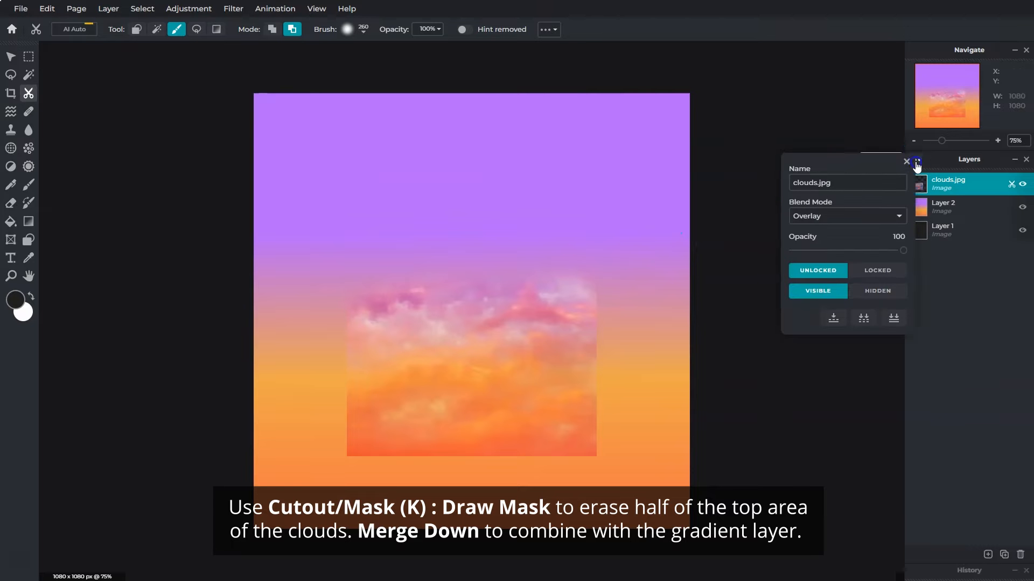
{"action": "left_click", "coordinate": [833, 319]}
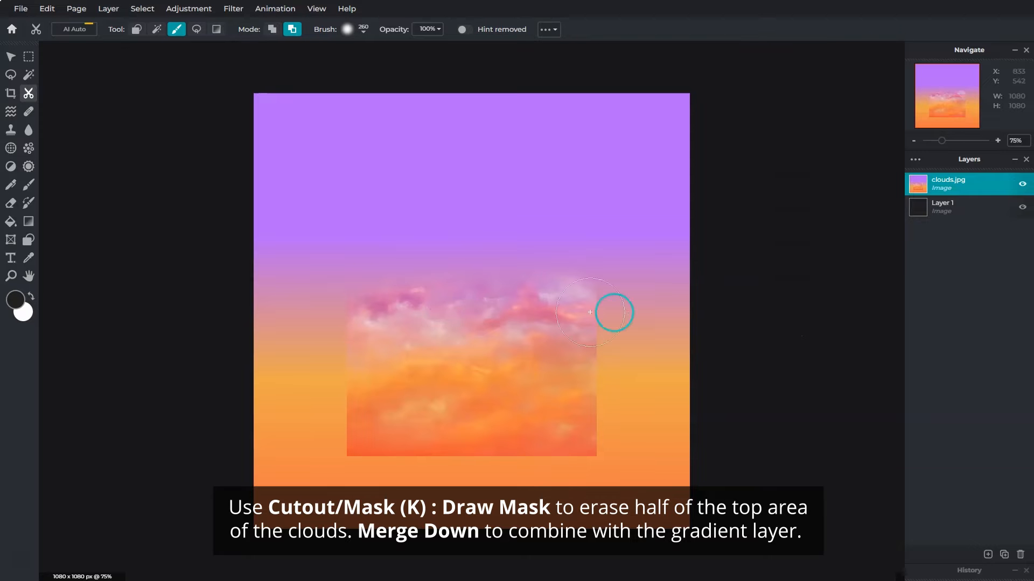
Step: Create a tall white rectangle shape and center it over the clouds, ending at their lower edge
{"action": "left_click", "coordinate": [30, 241]}
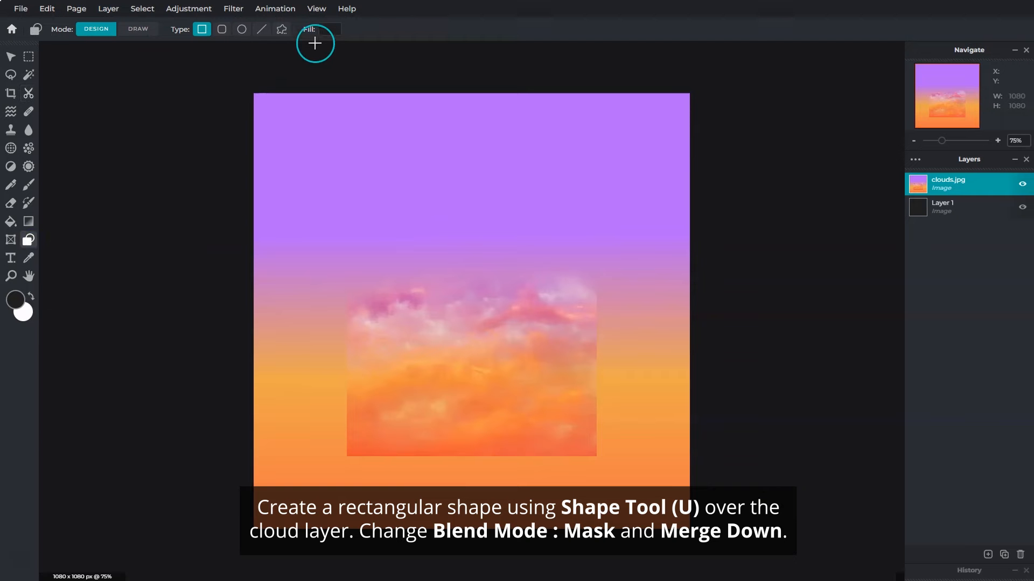
{"action": "left_click", "coordinate": [331, 31]}
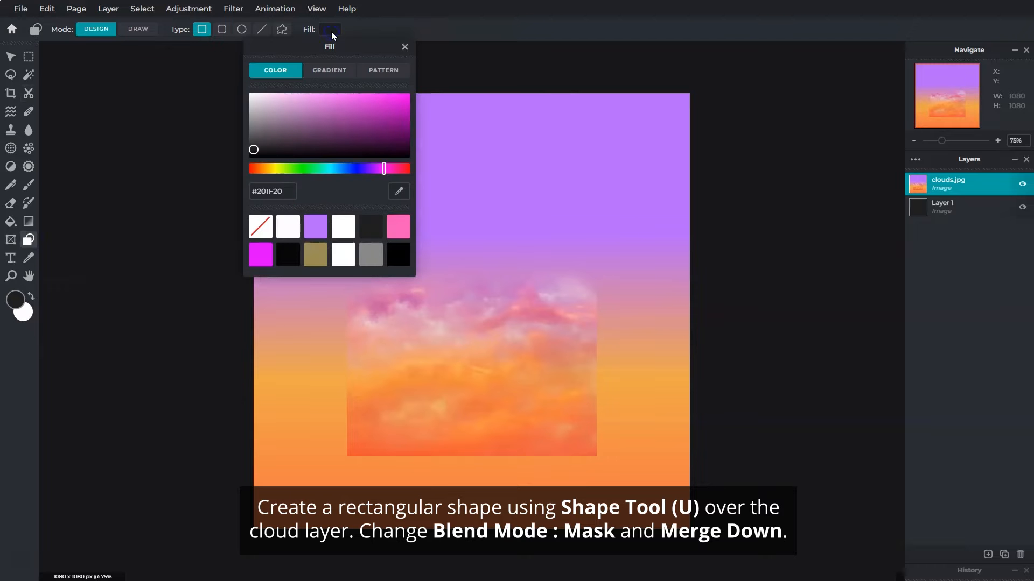
{"action": "left_click", "coordinate": [289, 226]}
{"action": "left_click", "coordinate": [405, 47]}
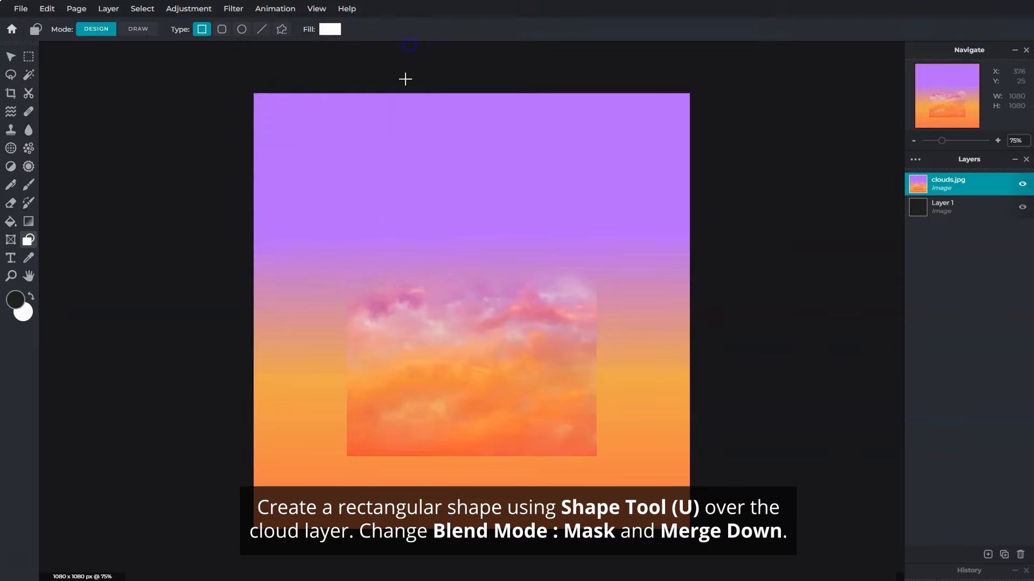
{"action": "left_click_drag", "start_coordinate": [387, 130], "coordinate": [589, 457]}
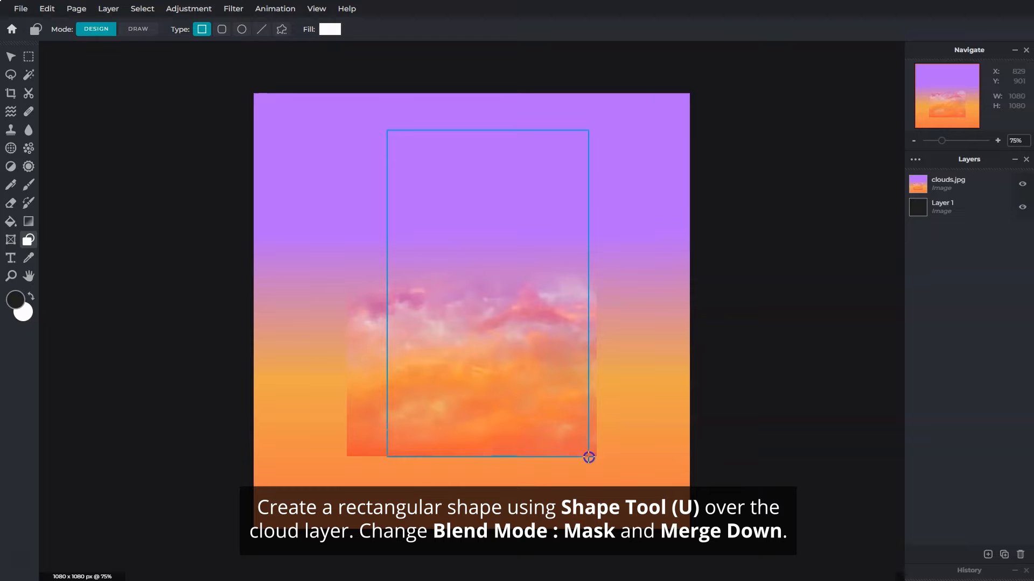
{"action": "left_click_drag", "start_coordinate": [589, 457], "coordinate": [588, 457]}
{"action": "left_click_drag", "start_coordinate": [548, 364], "coordinate": [533, 365]}
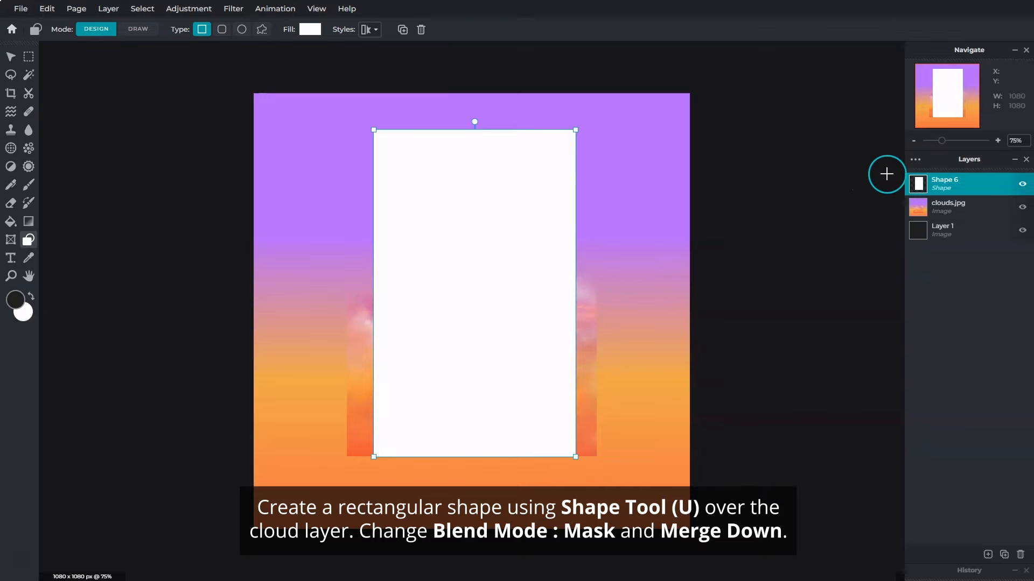
Step: Set the rectangle layer's blend mode to Mask and merge it down into the clouds layer
{"action": "left_click", "coordinate": [915, 162]}
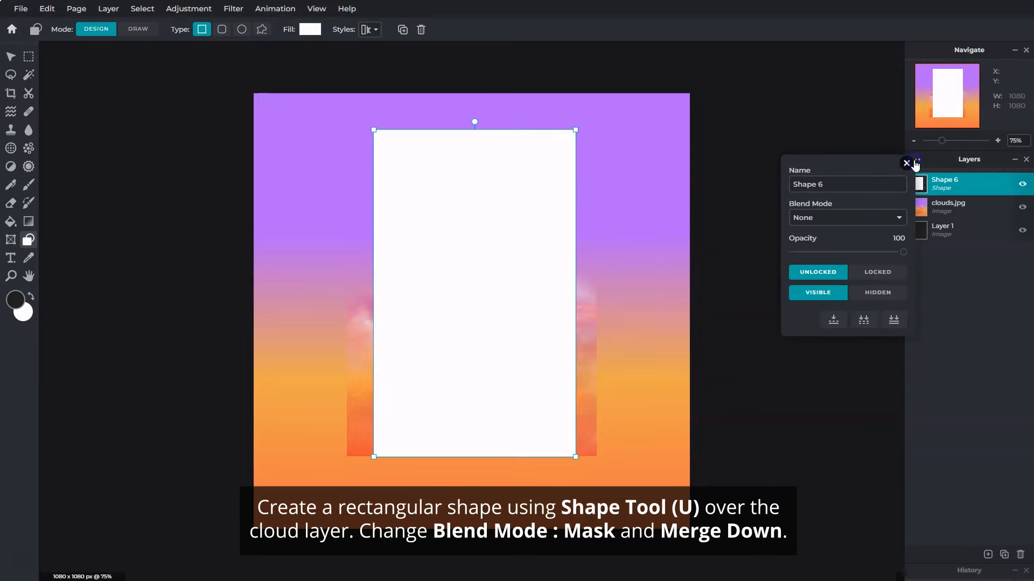
{"action": "left_click", "coordinate": [887, 218]}
{"action": "left_click", "coordinate": [819, 396]}
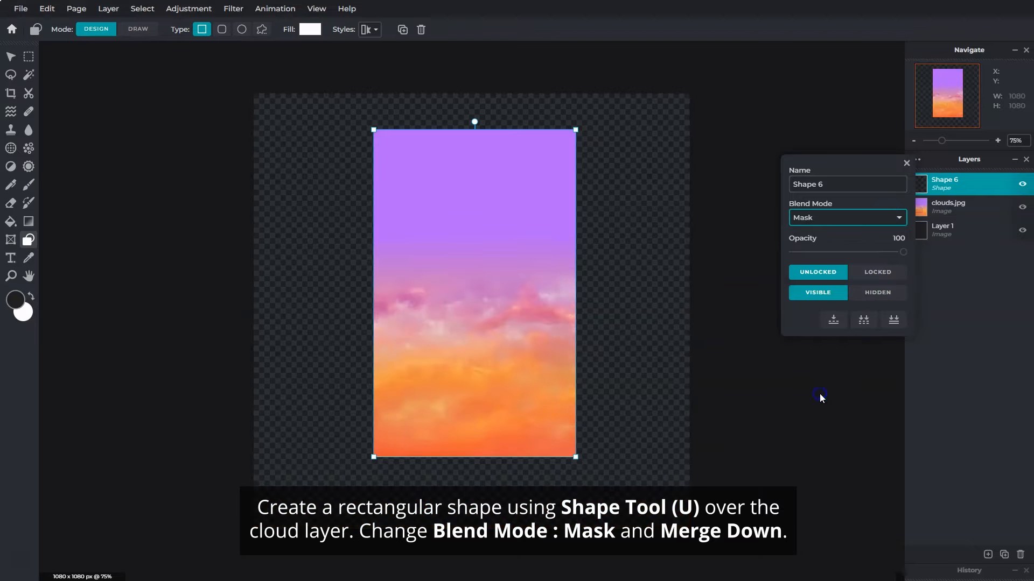
{"action": "left_click", "coordinate": [836, 319]}
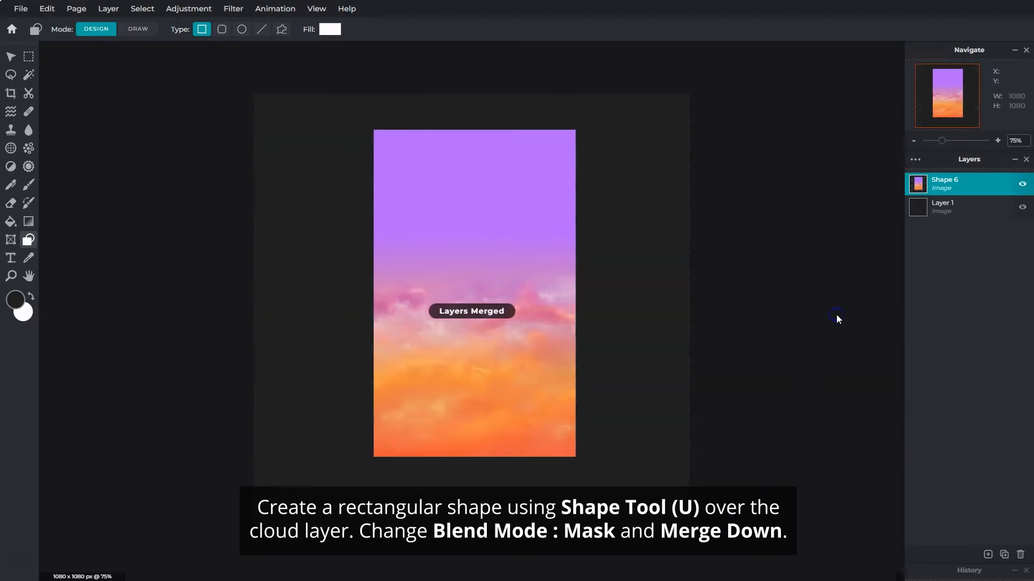
Step: Move the merged portal layer slightly down to Y 8
{"action": "left_click", "coordinate": [13, 56]}
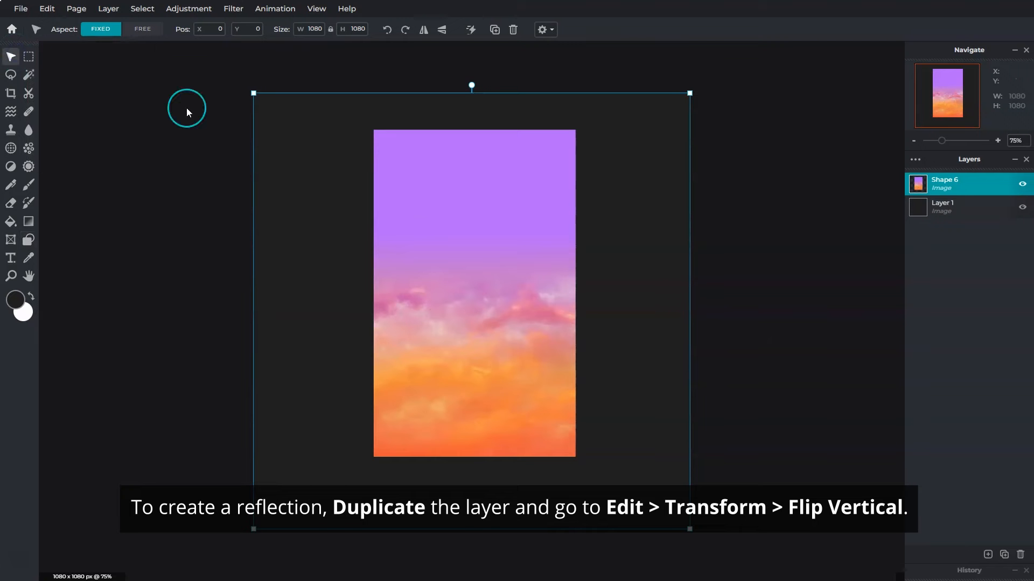
{"action": "left_click_drag", "start_coordinate": [456, 224], "coordinate": [474, 224]}
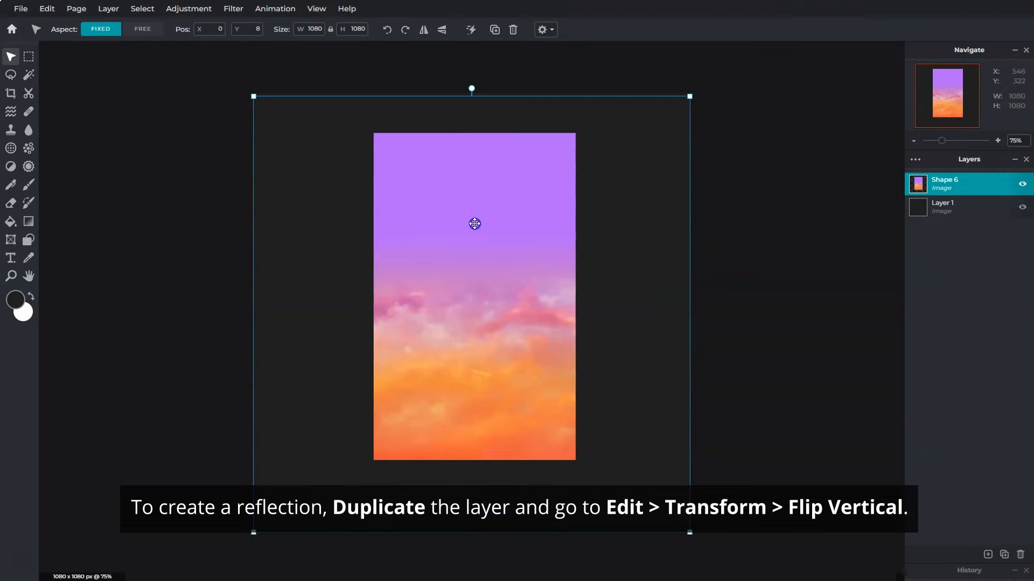
Step: Duplicate the portal layer and flip the copy vertically for the reflection
{"action": "left_click", "coordinate": [1003, 556]}
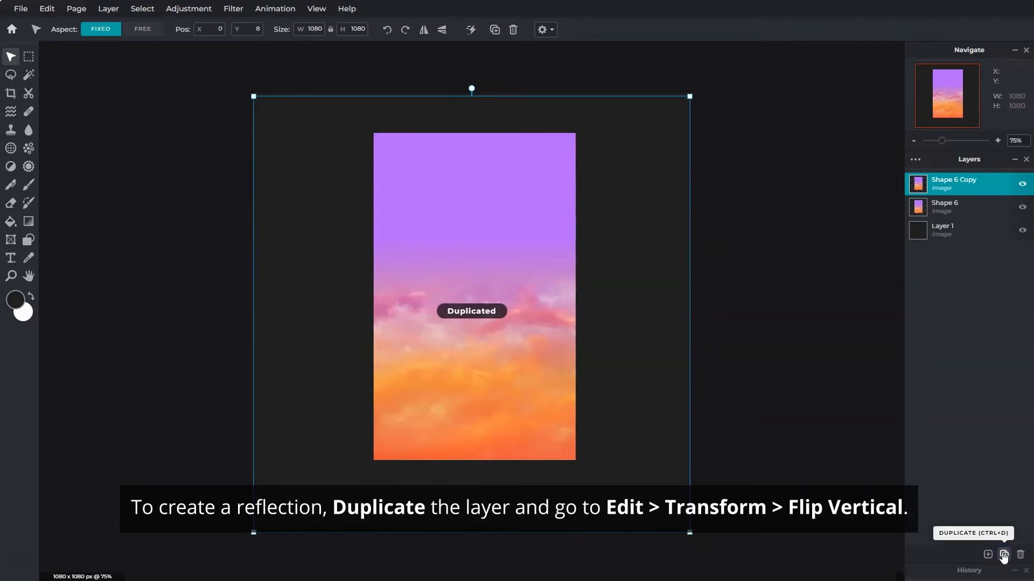
{"action": "left_click", "coordinate": [47, 11]}
{"action": "left_click", "coordinate": [118, 152]}
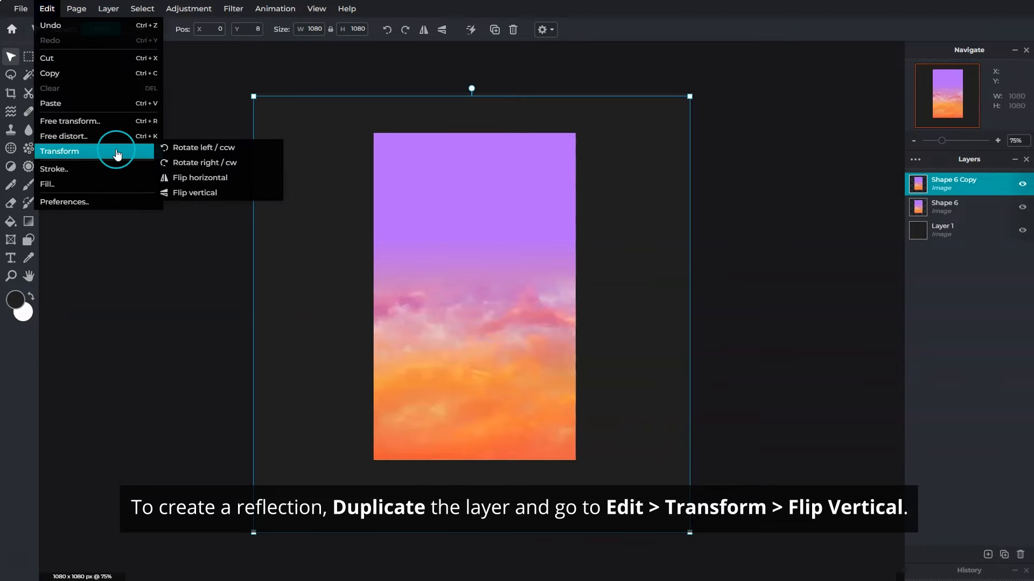
{"action": "left_click", "coordinate": [207, 192]}
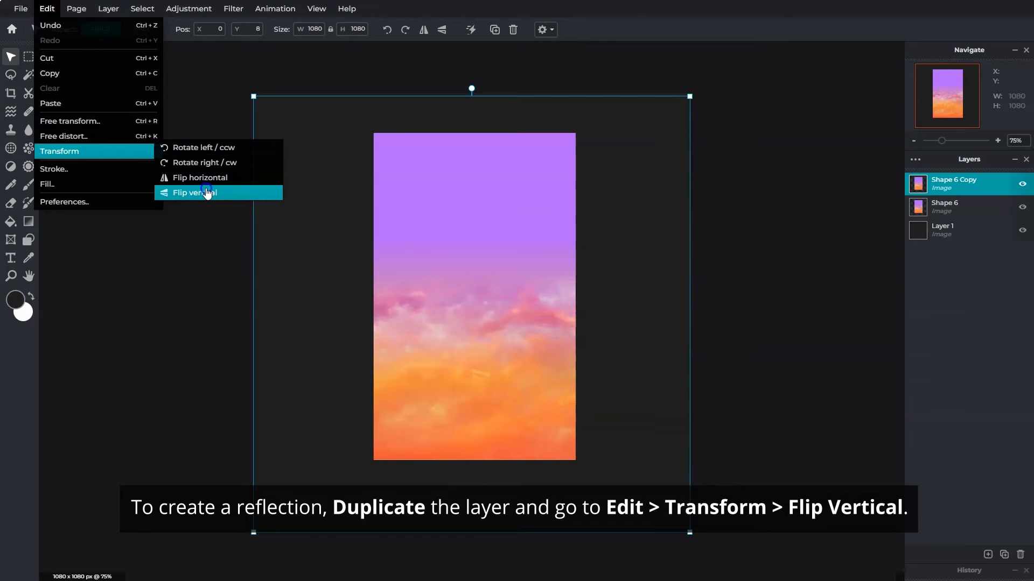
Step: Squash the flipped copy to about 1120 × 144 px so it sits directly below the portal as its reflection
{"action": "left_click_drag", "start_coordinate": [689, 96], "coordinate": [697, 454]}
{"action": "left_click_drag", "start_coordinate": [251, 453], "coordinate": [246, 454]}
{"action": "left_click_drag", "start_coordinate": [697, 533], "coordinate": [698, 512]}
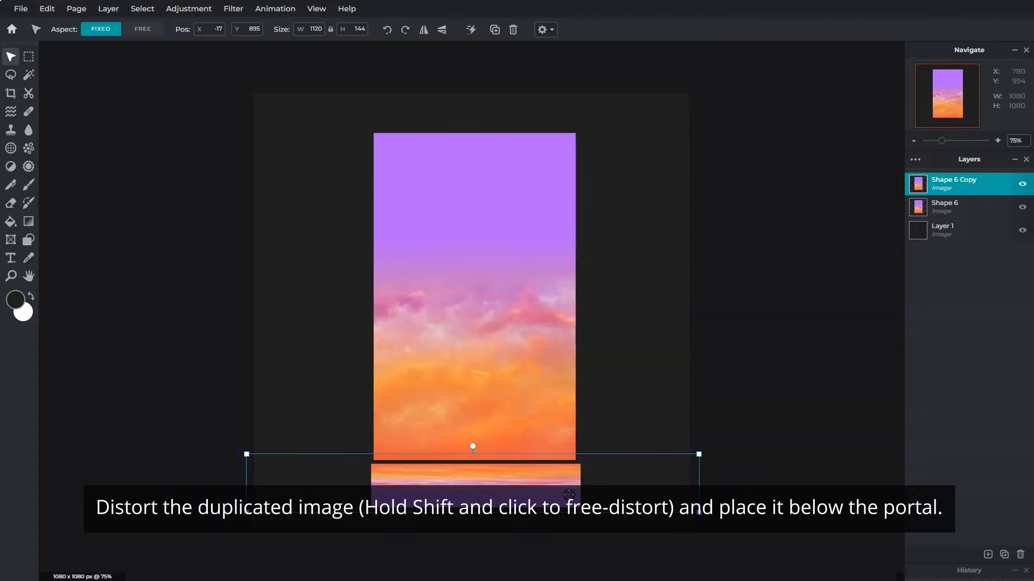
Step: Shorten the portal slightly from its upper edge, shift it up, and reposition the reflection beneath it at X -20, Y 881
{"action": "left_click", "coordinate": [544, 348]}
{"action": "left_click_drag", "start_coordinate": [689, 96], "coordinate": [692, 125]}
{"action": "left_click_drag", "start_coordinate": [552, 273], "coordinate": [552, 262]}
{"action": "left_click_drag", "start_coordinate": [533, 496], "coordinate": [532, 490]}
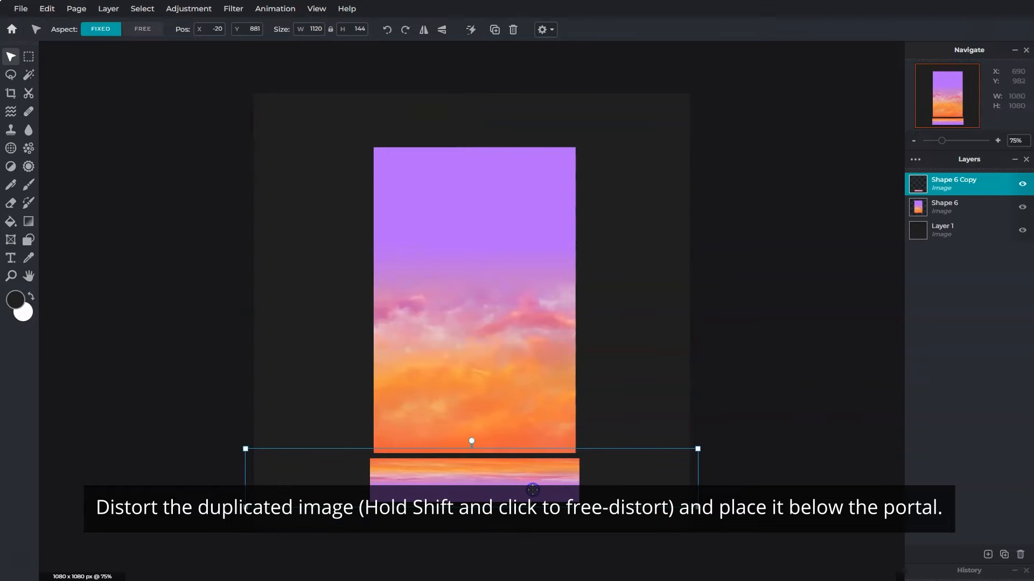
Step: Apply a Blur filter with an amount of 32 to the reflection layer
{"action": "left_click", "coordinate": [235, 15]}
{"action": "left_click", "coordinate": [265, 43]}
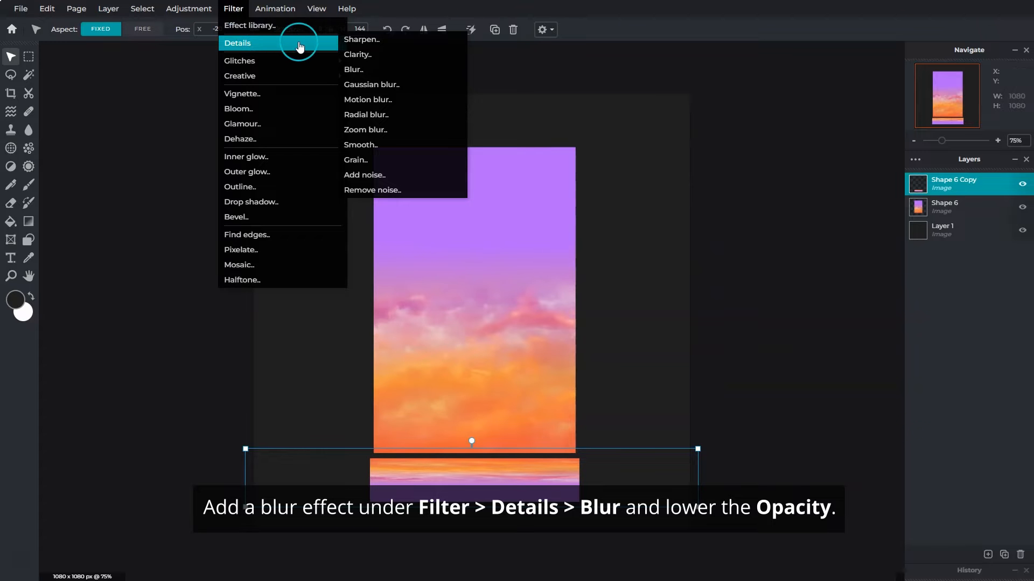
{"action": "left_click", "coordinate": [358, 70]}
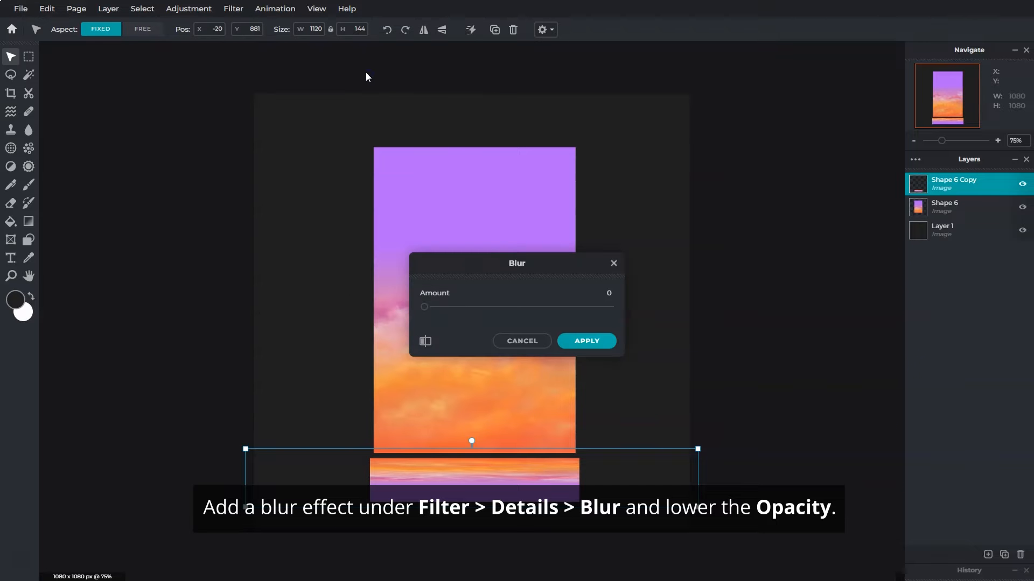
{"action": "left_click_drag", "start_coordinate": [428, 308], "coordinate": [465, 309]}
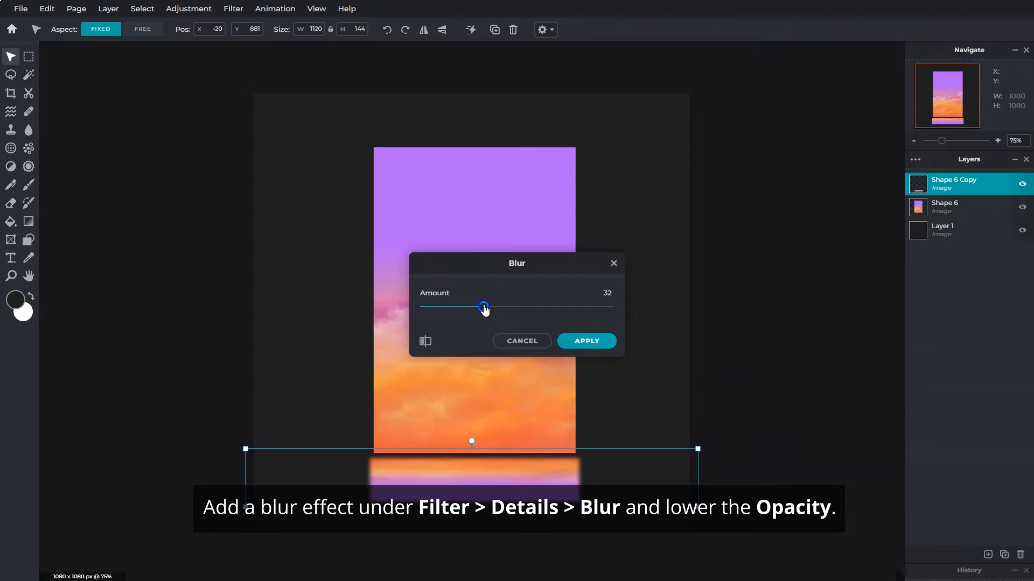
{"action": "left_click", "coordinate": [585, 345]}
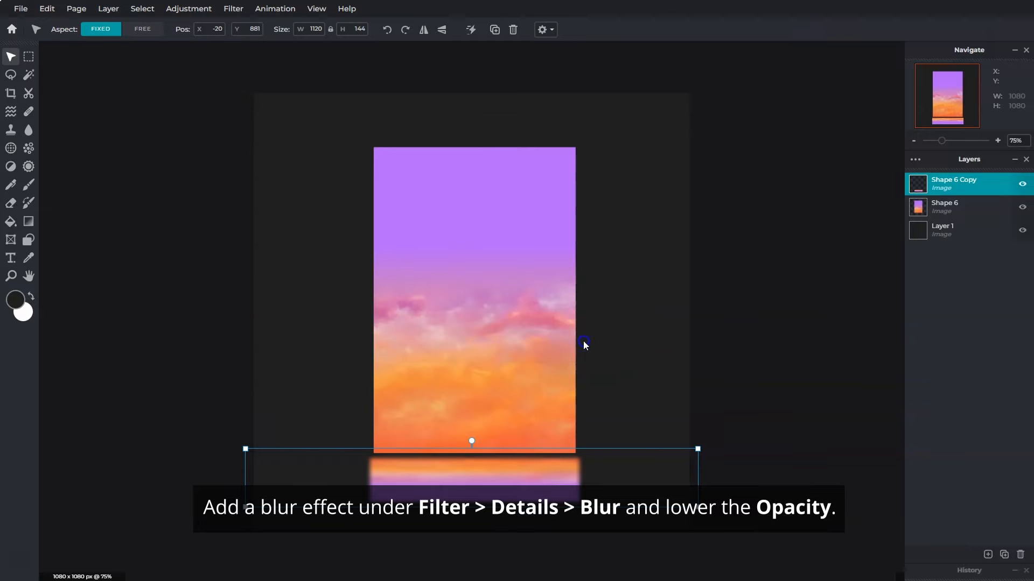
Step: Lower the reflection layer's opacity to 65
{"action": "left_click", "coordinate": [914, 161]}
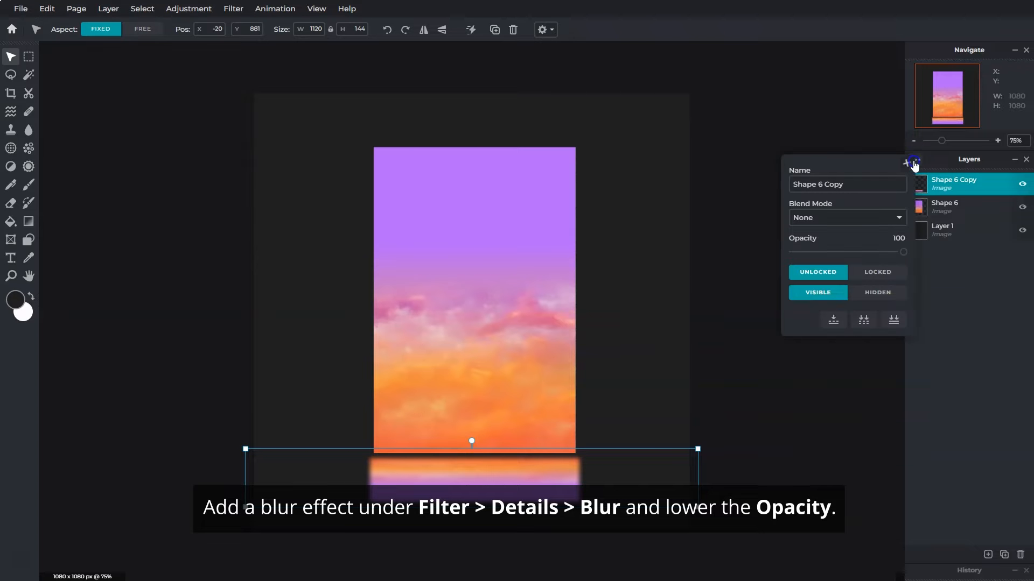
{"action": "left_click_drag", "start_coordinate": [905, 252], "coordinate": [876, 252]}
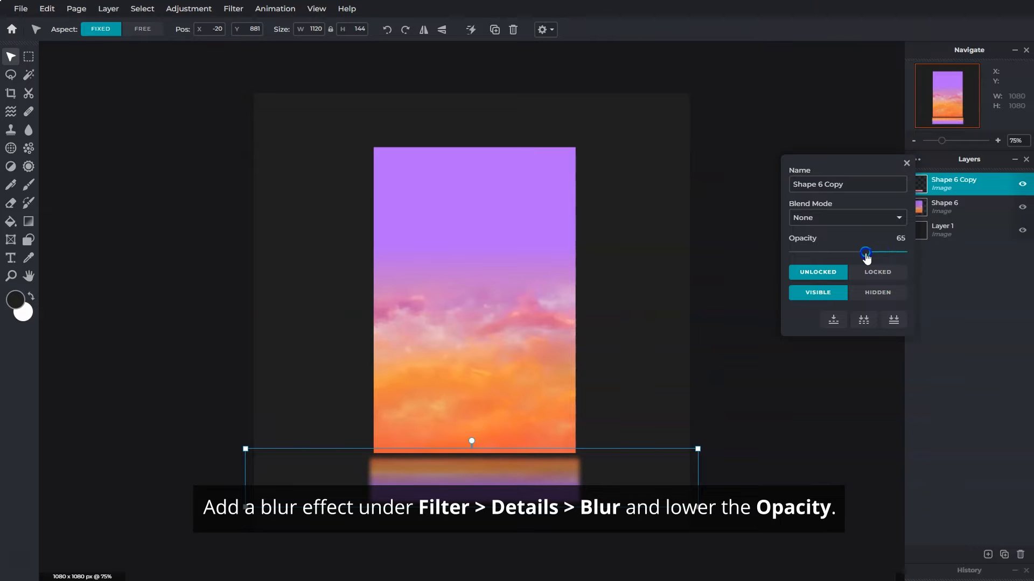
{"action": "left_click", "coordinate": [907, 163]}
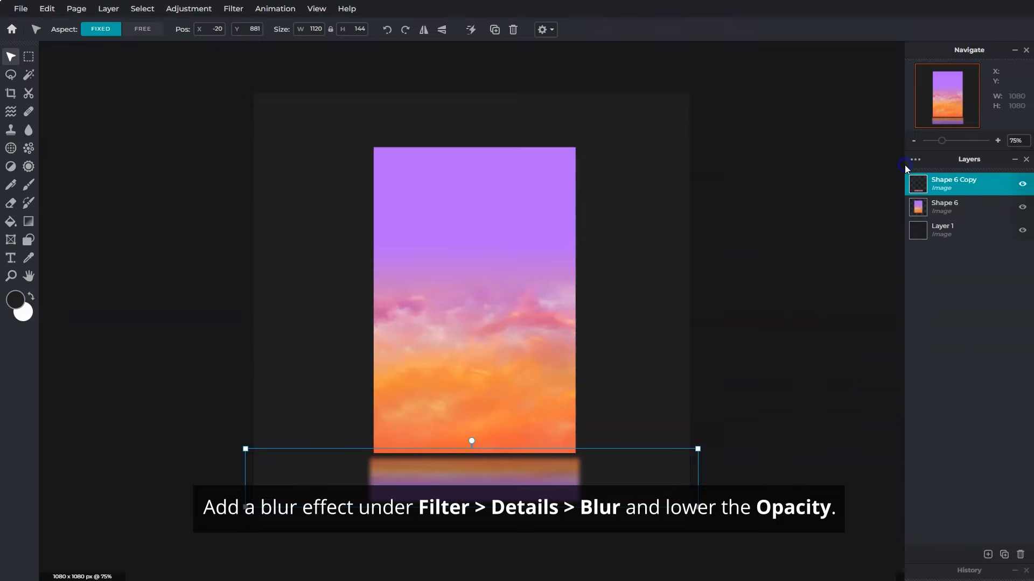
Step: Soften both side edges of the reflection by painting a Draw Mask with the soft 260 brush
{"action": "left_click", "coordinate": [29, 95]}
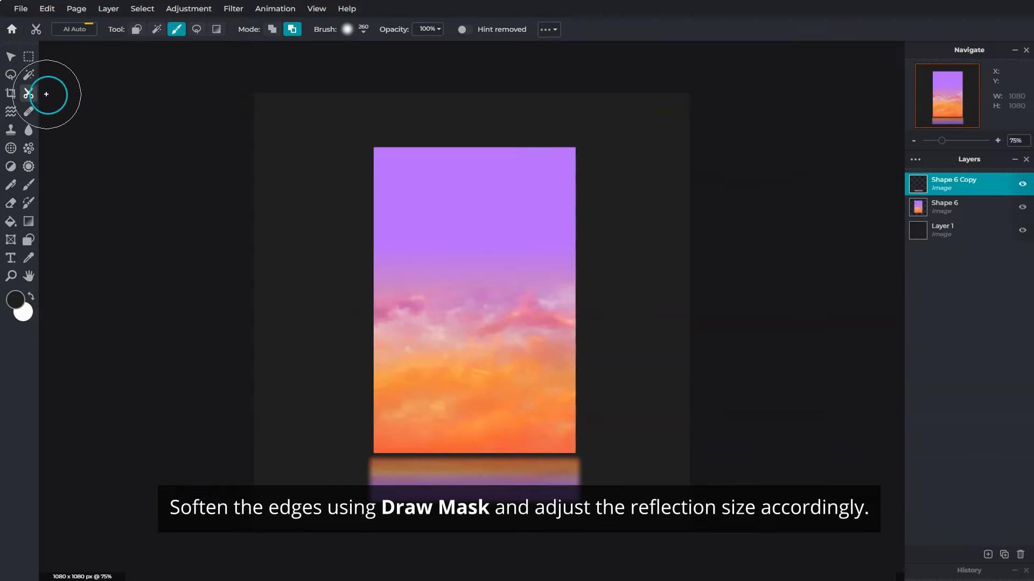
{"action": "mouse_move", "coordinate": [611, 454]}
{"action": "left_mouse_down"}
{"action": "mouse_move", "coordinate": [615, 475]}
{"action": "mouse_move", "coordinate": [610, 446]}
{"action": "mouse_move", "coordinate": [619, 484]}
{"action": "mouse_move", "coordinate": [606, 443]}
{"action": "left_mouse_up"}
{"action": "mouse_move", "coordinate": [342, 468]}
{"action": "left_mouse_down"}
{"action": "mouse_move", "coordinate": [337, 444]}
{"action": "mouse_move", "coordinate": [336, 458]}
{"action": "left_mouse_up"}
{"action": "left_click_drag", "start_coordinate": [605, 447], "coordinate": [603, 441]}
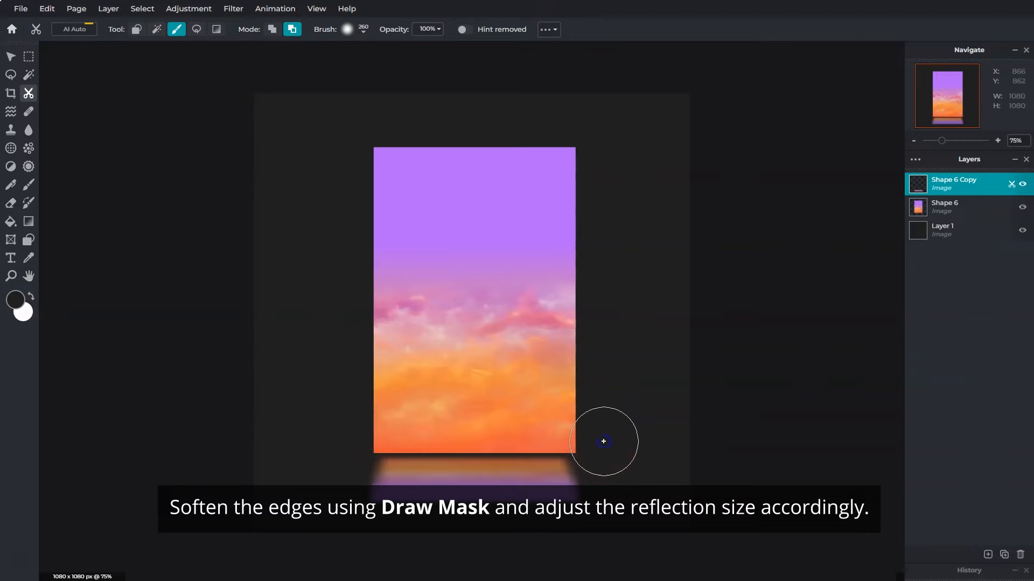
Step: Widen the reflection on both sides to about 1219 × 143 px so it spreads beyond the portal's base
{"action": "left_click", "coordinate": [12, 56]}
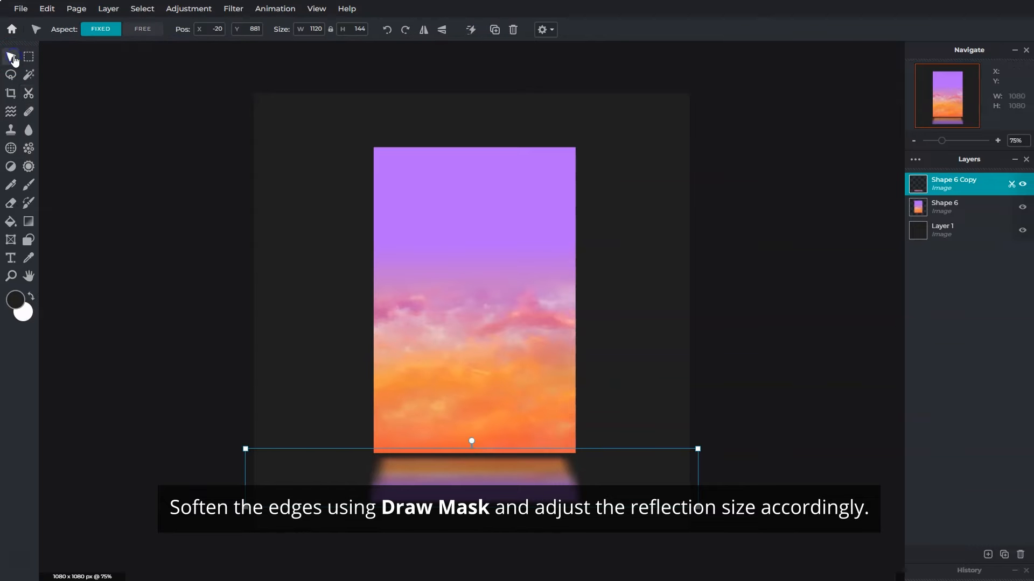
{"action": "left_click_drag", "start_coordinate": [698, 449], "coordinate": [707, 451]}
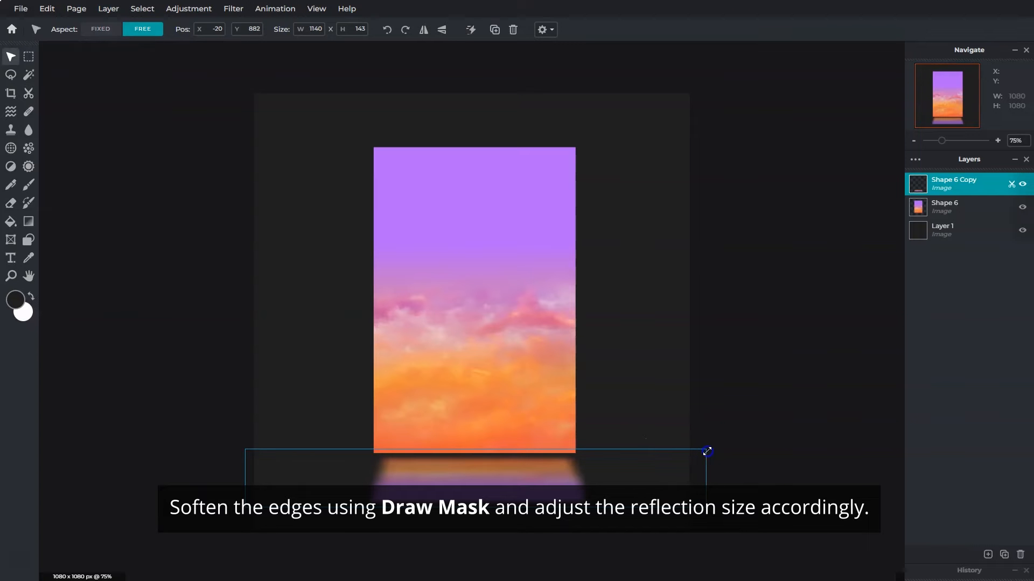
{"action": "left_click_drag", "start_coordinate": [245, 450], "coordinate": [231, 449]}
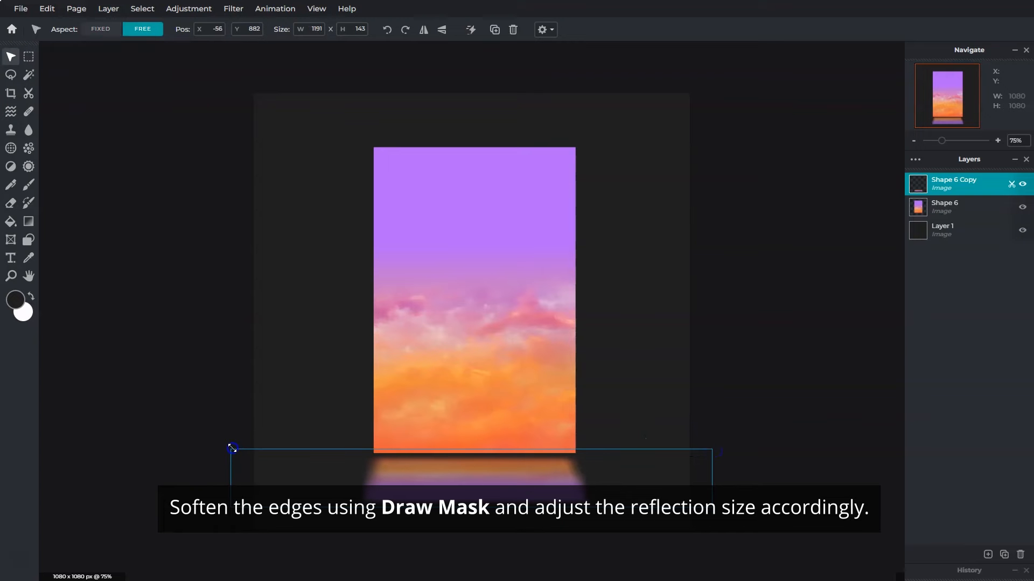
{"action": "left_click_drag", "start_coordinate": [711, 449], "coordinate": [720, 450]}
{"action": "left_click_drag", "start_coordinate": [231, 449], "coordinate": [226, 451]}
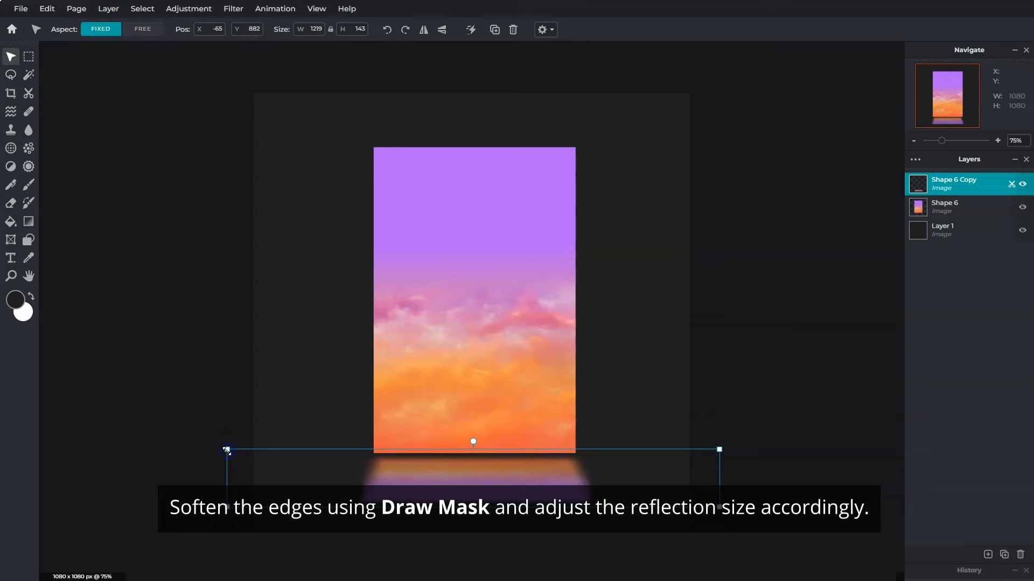
Step: Add the moon image from the recording folder as a new layer
{"action": "left_click", "coordinate": [988, 554]}
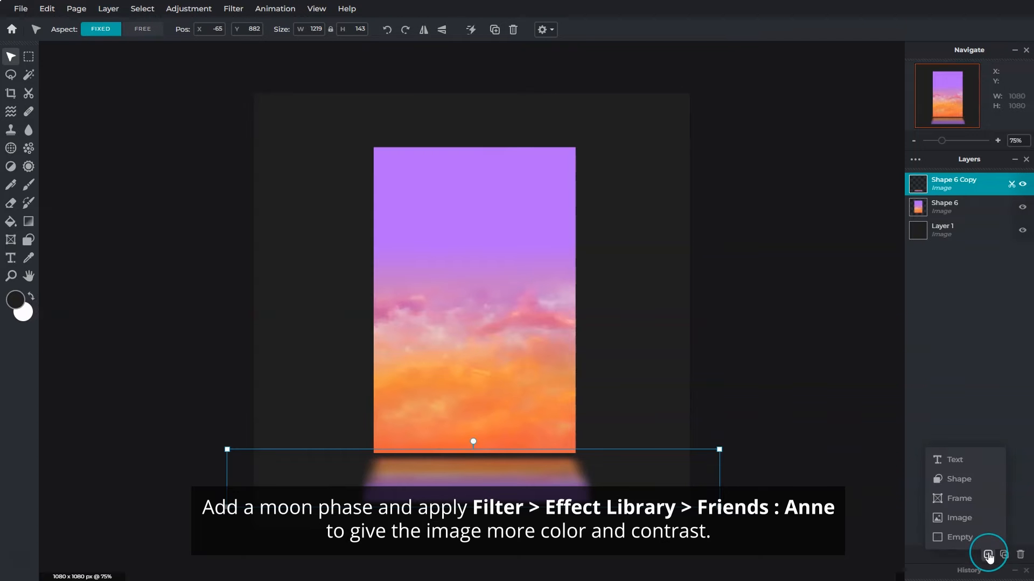
{"action": "left_click", "coordinate": [980, 524]}
{"action": "left_click", "coordinate": [318, 216]}
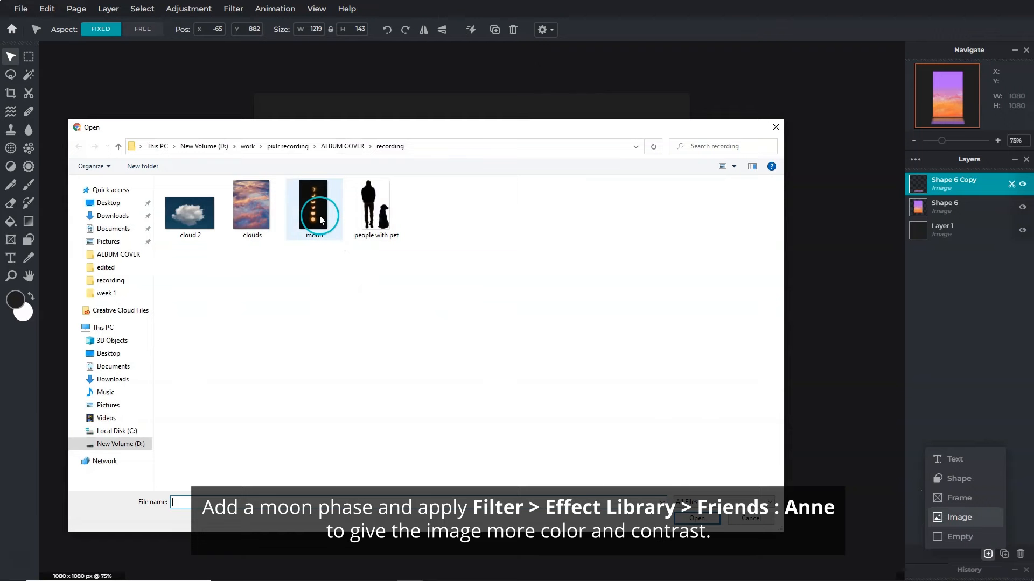
{"action": "left_click", "coordinate": [320, 216]}
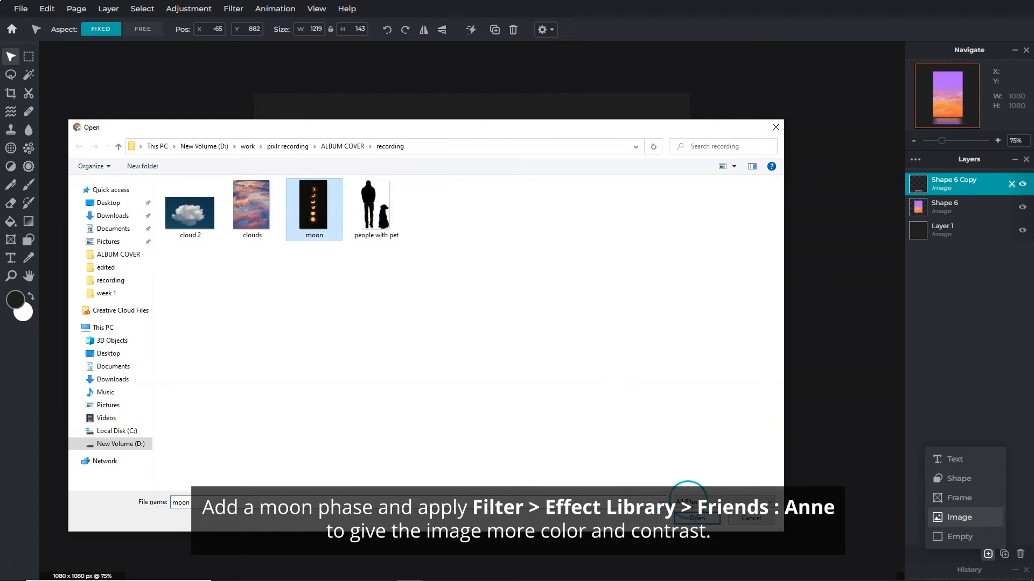
{"action": "left_click", "coordinate": [696, 520]}
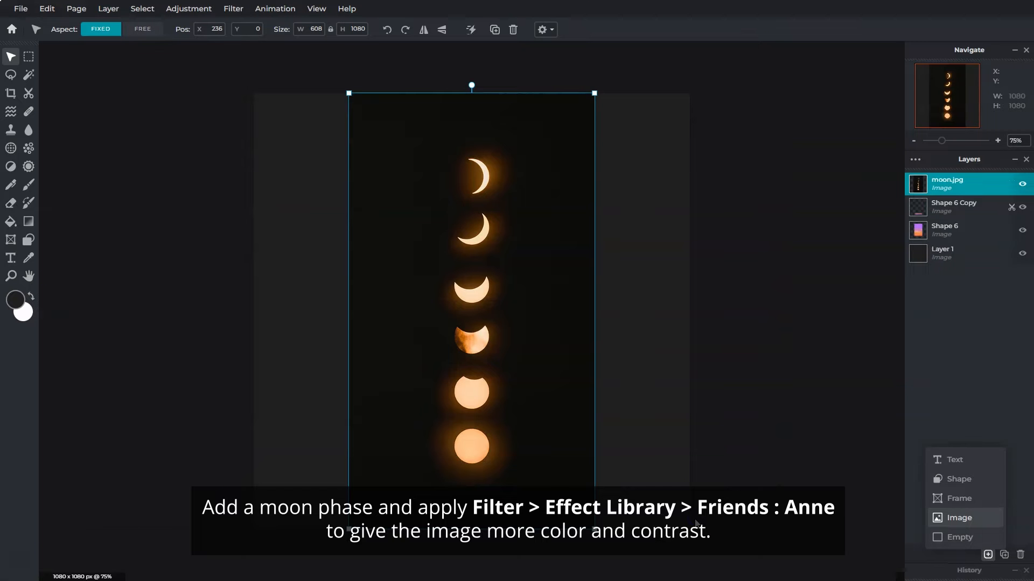
Step: Apply the Anne effect from the Friends set of the effect library to the moon layer at 100
{"action": "left_click", "coordinate": [236, 13]}
{"action": "left_click", "coordinate": [242, 25]}
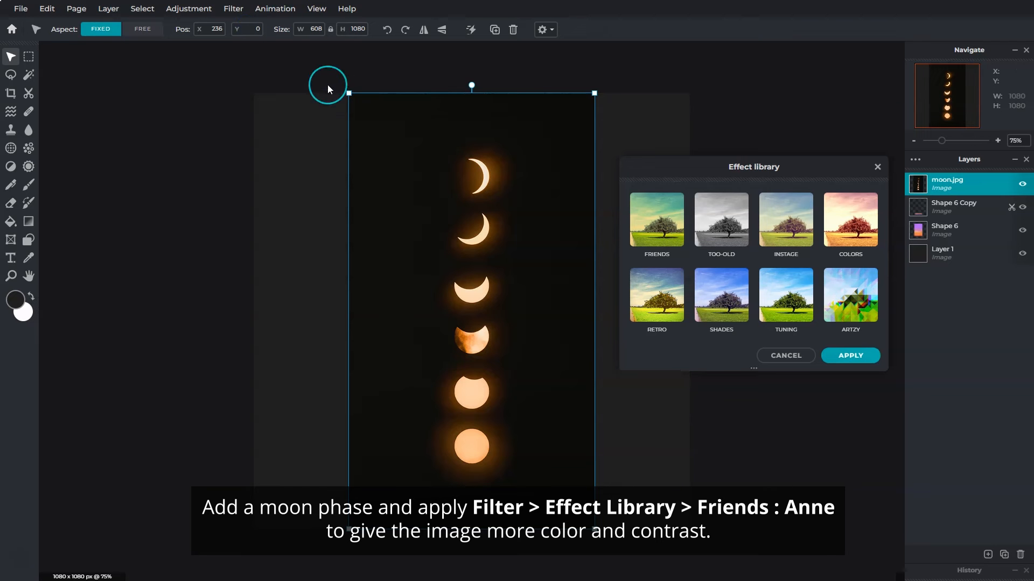
{"action": "left_click", "coordinate": [659, 234]}
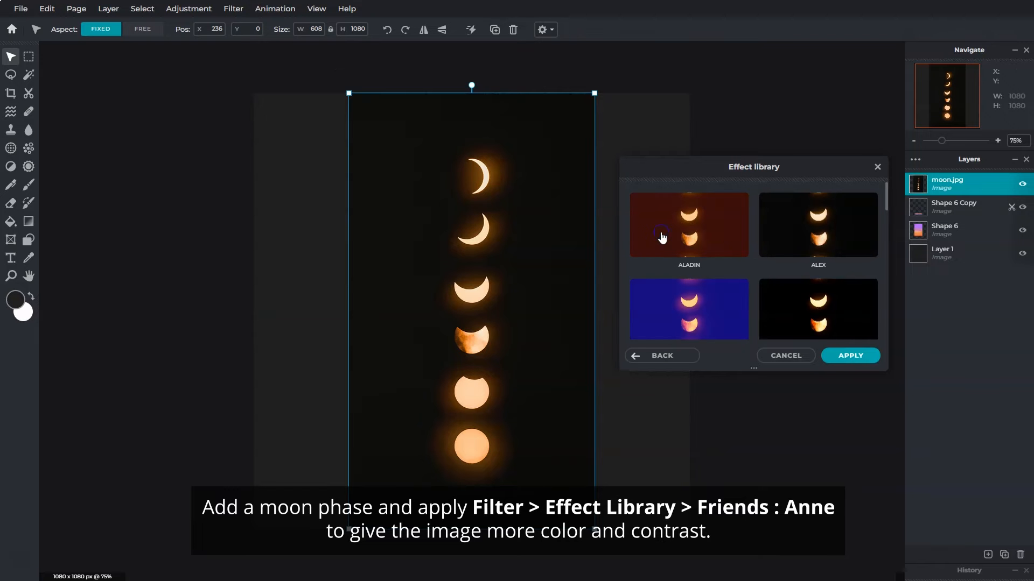
{"action": "scroll", "coordinate": [857, 286], "scroll_direction": "down", "scroll_amount": 1}
{"action": "left_click", "coordinate": [856, 286]}
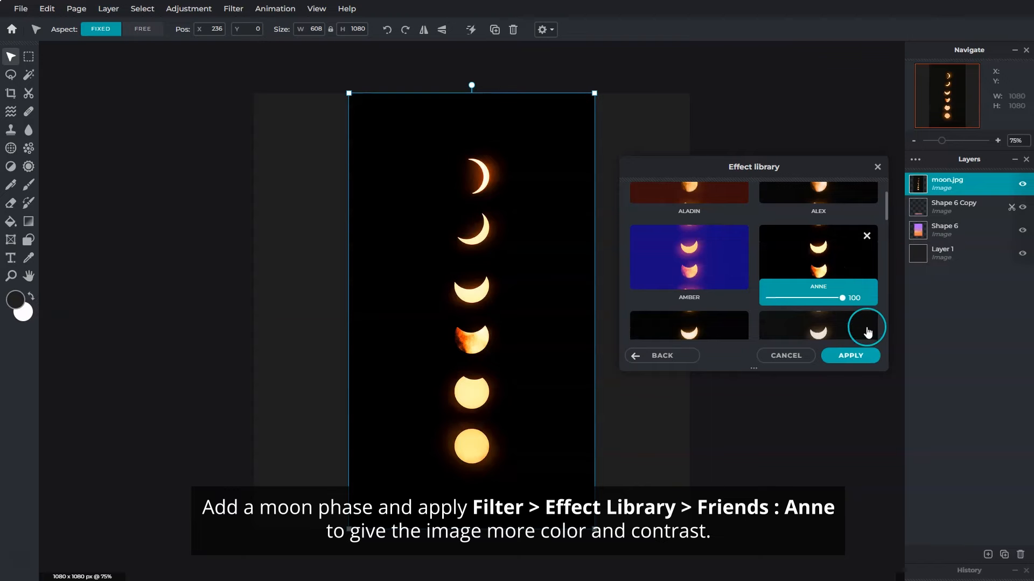
{"action": "left_click", "coordinate": [863, 355]}
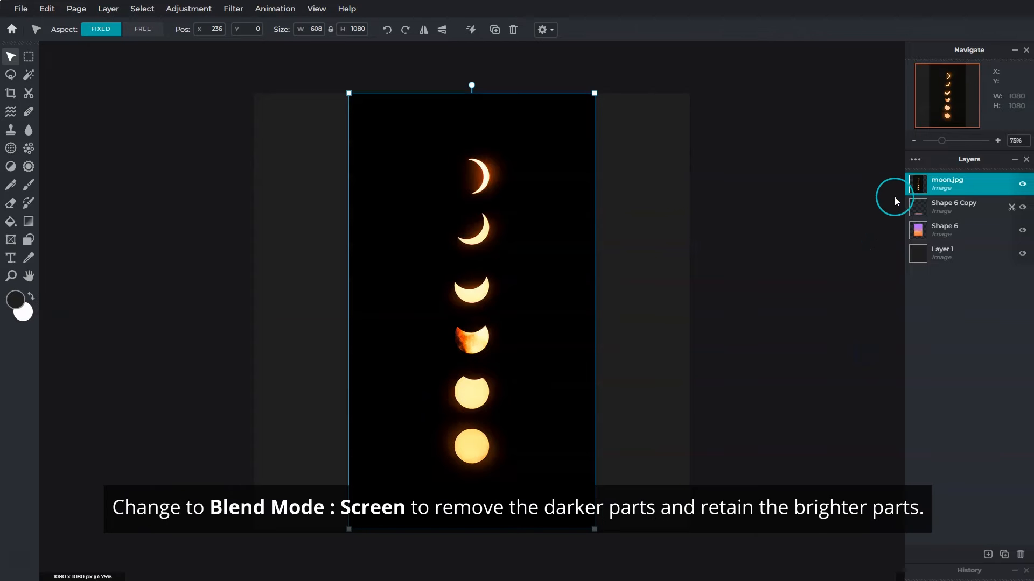
Step: Set the moon layer's blend mode to Screen and fit it over the portal at about 555 × 986 px, X 263, Y -47
{"action": "left_click", "coordinate": [915, 159]}
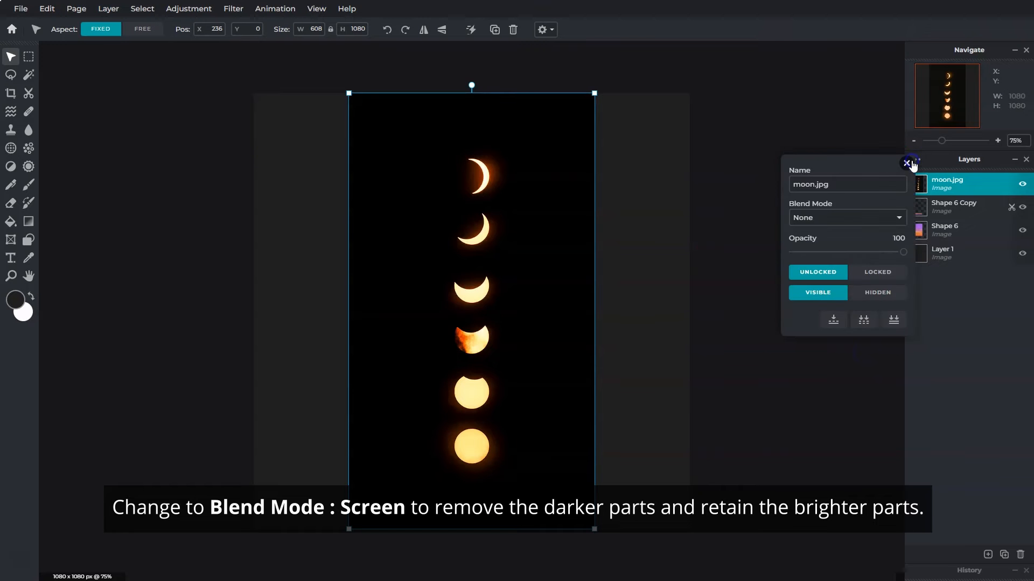
{"action": "left_click", "coordinate": [897, 218]}
{"action": "left_click", "coordinate": [873, 249]}
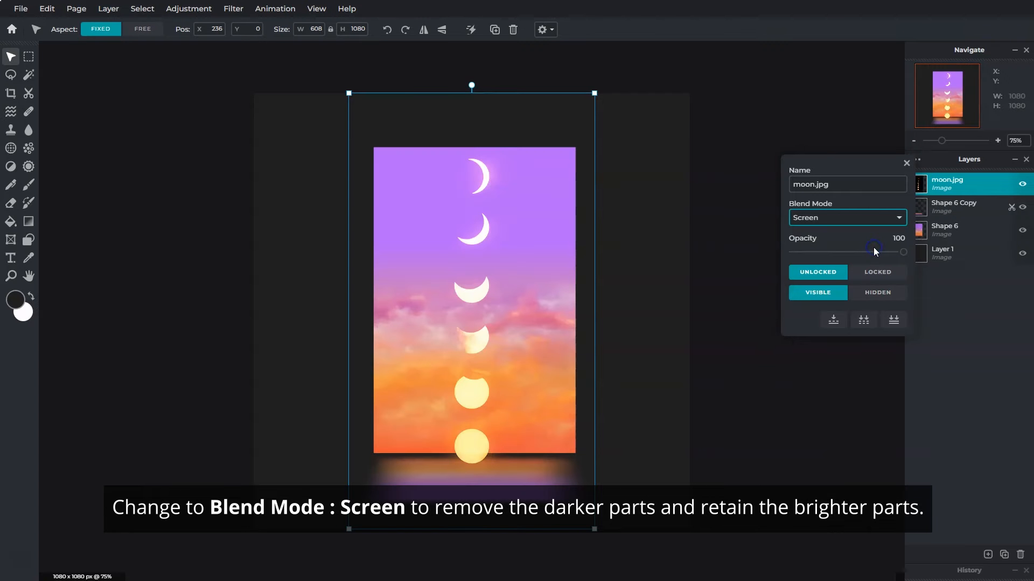
{"action": "left_click", "coordinate": [905, 163]}
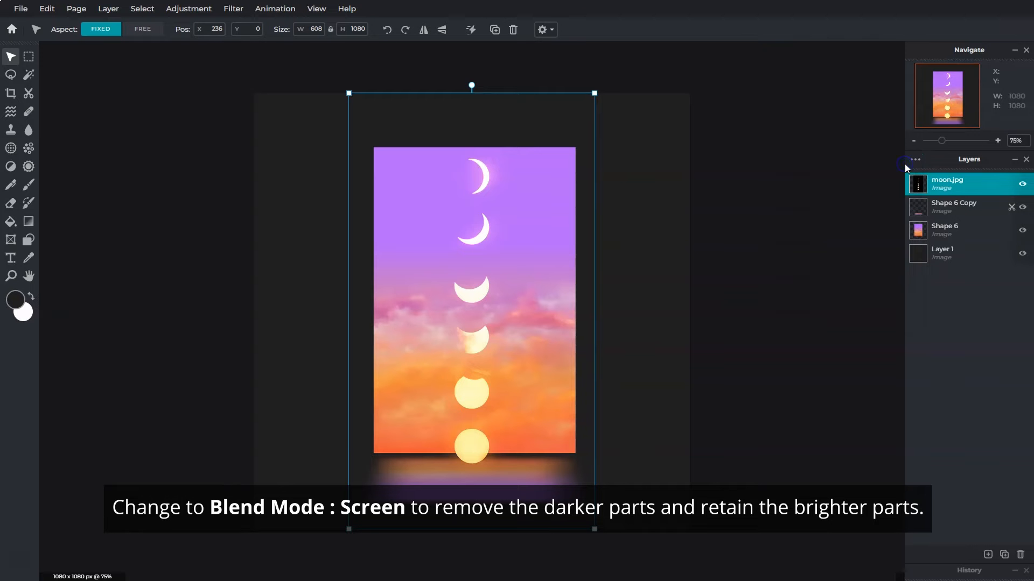
{"action": "left_click_drag", "start_coordinate": [595, 93], "coordinate": [572, 130]}
{"action": "left_click_drag", "start_coordinate": [471, 266], "coordinate": [482, 208]}
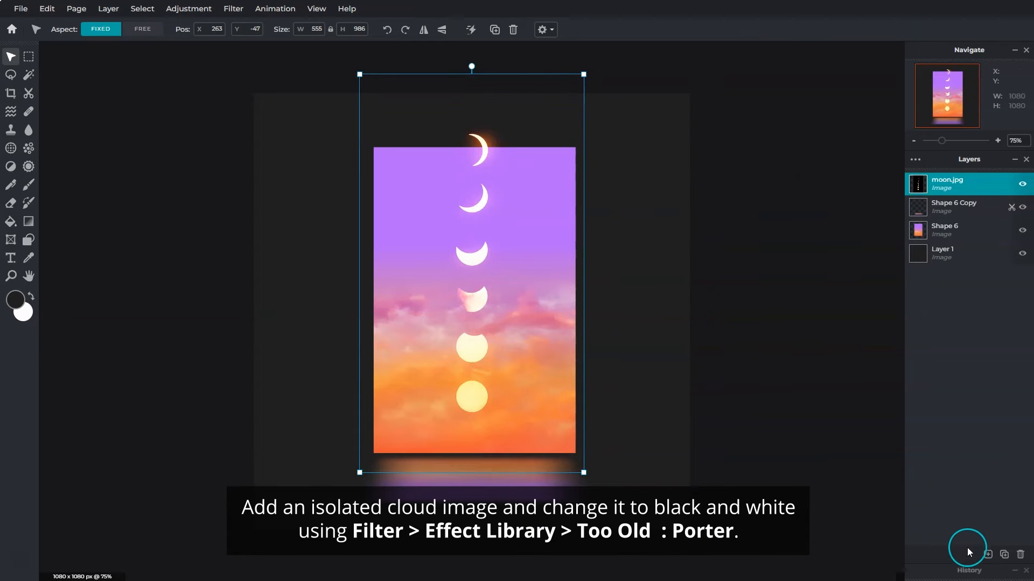
Step: Add the cloud 2 image from the recording folder as a new layer
{"action": "left_click", "coordinate": [988, 555]}
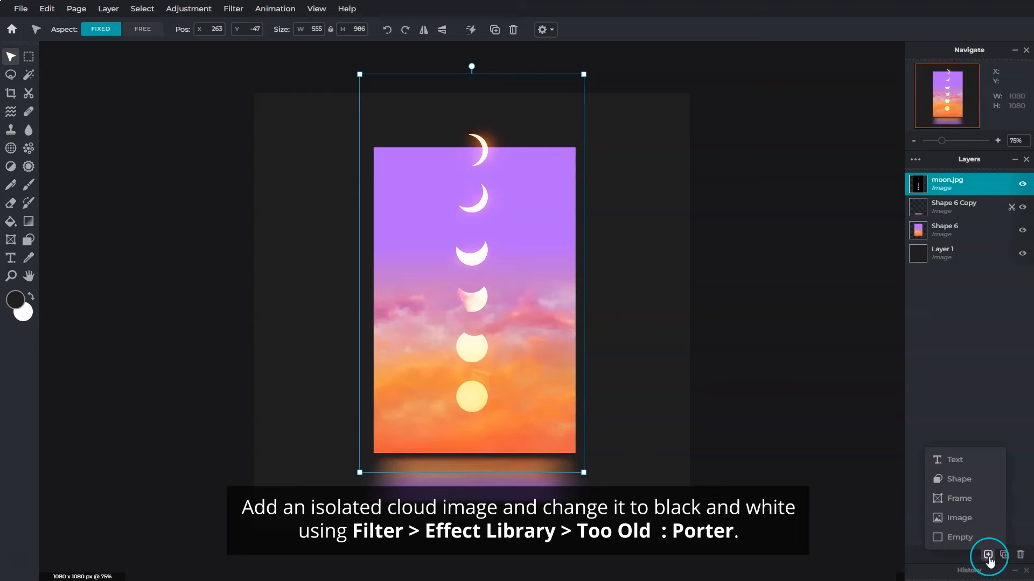
{"action": "left_click", "coordinate": [980, 522]}
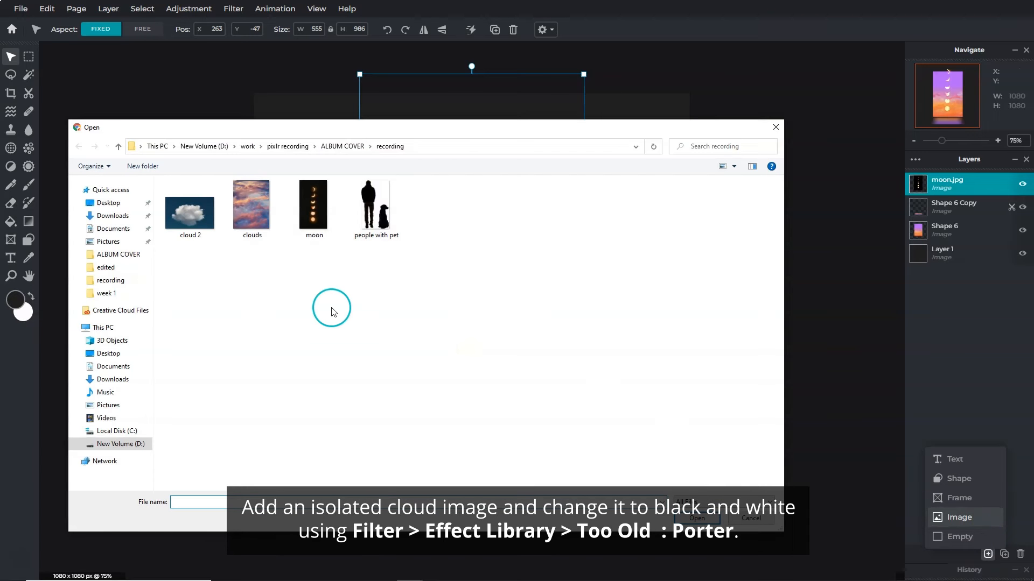
{"action": "left_click", "coordinate": [192, 226]}
{"action": "left_click", "coordinate": [696, 518]}
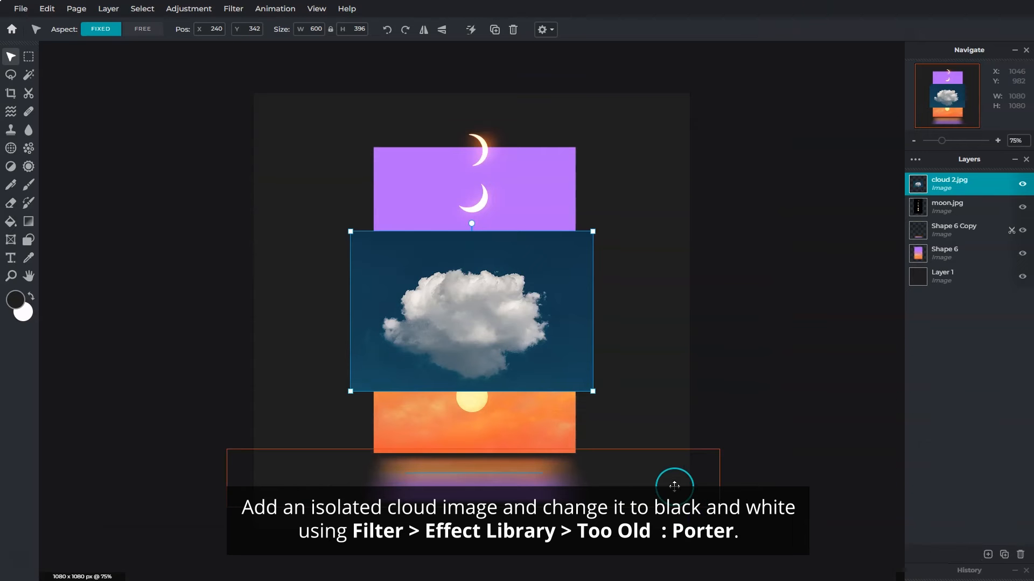
Step: Turn the cloud image black and white with the Porter effect from the Too-Old set at 100
{"action": "left_click", "coordinate": [232, 10]}
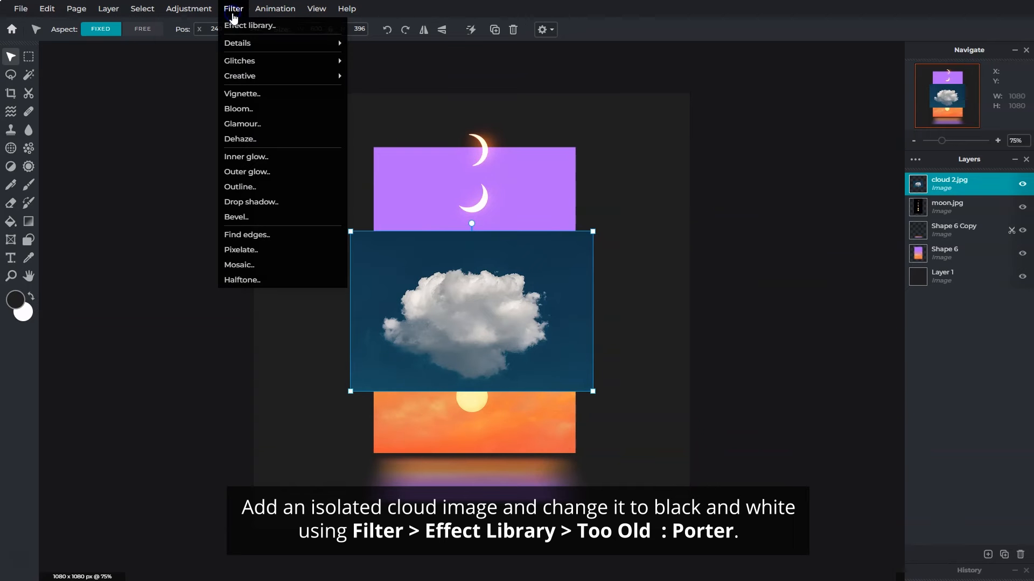
{"action": "left_click", "coordinate": [249, 26]}
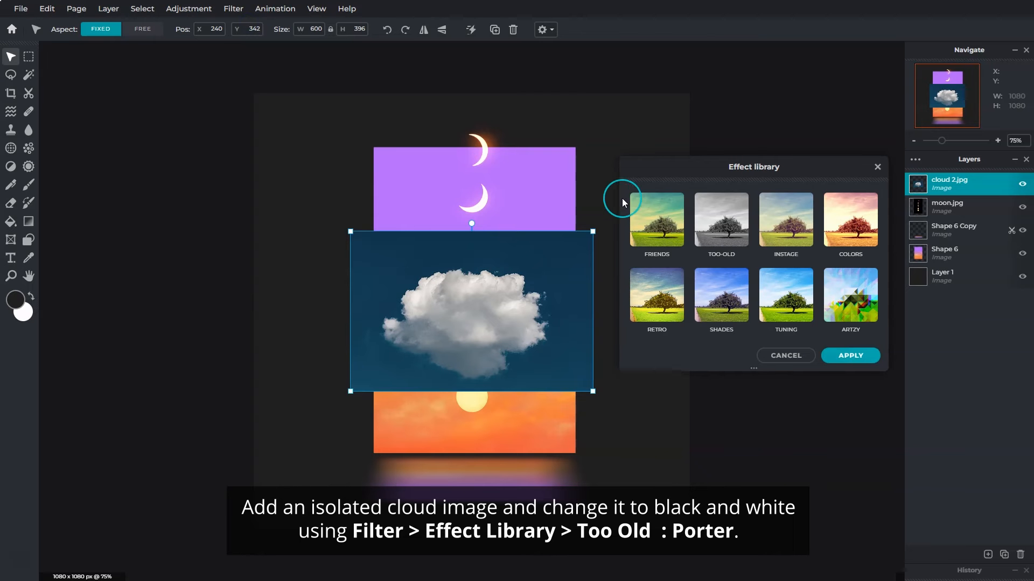
{"action": "left_click", "coordinate": [713, 224]}
{"action": "scroll", "coordinate": [801, 240], "scroll_direction": "down", "scroll_amount": 3}
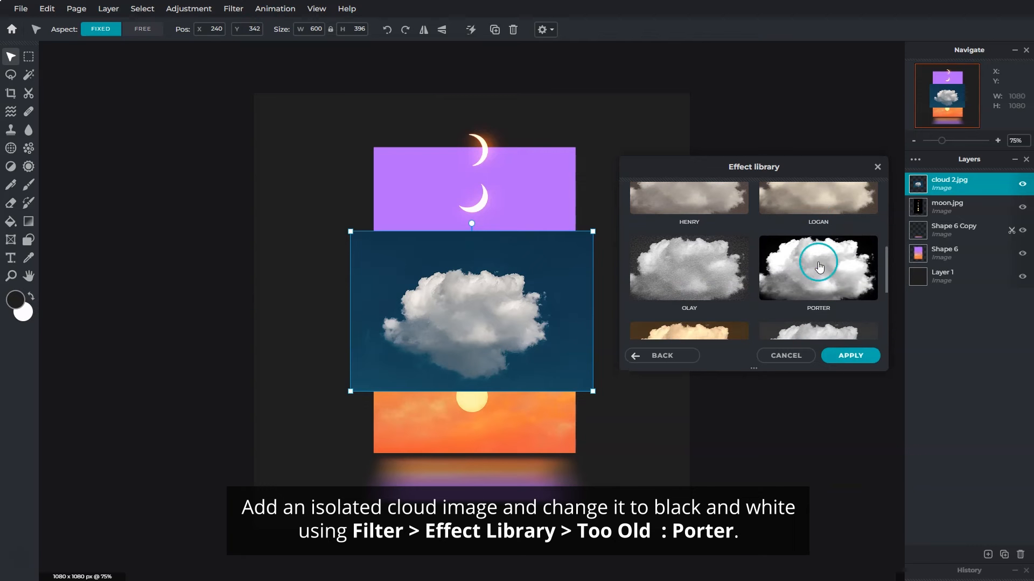
{"action": "left_click", "coordinate": [818, 265]}
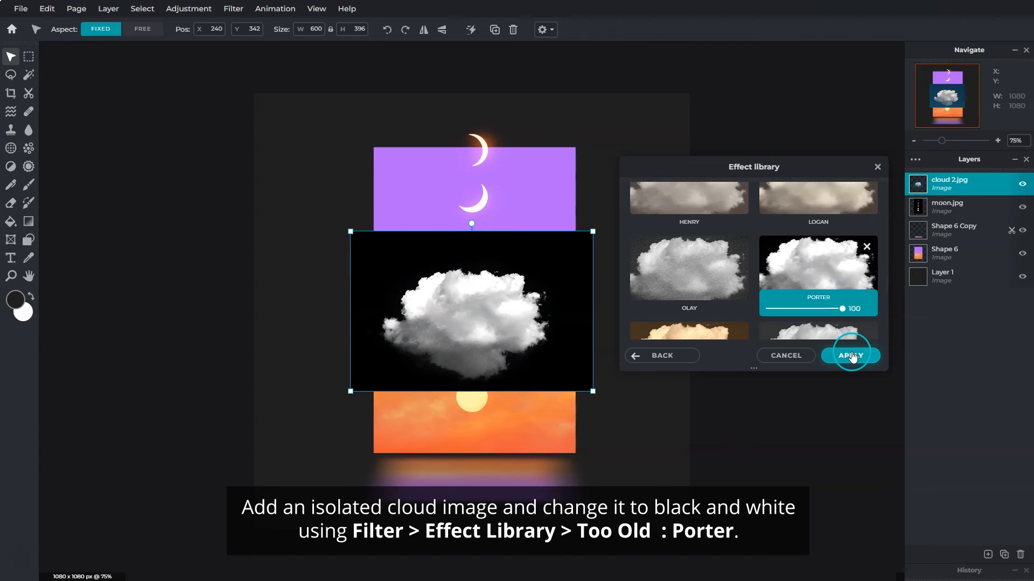
{"action": "left_click", "coordinate": [850, 354]}
Step: Set the cloud 2 layer's blend mode to Screen
{"action": "left_click", "coordinate": [915, 161]}
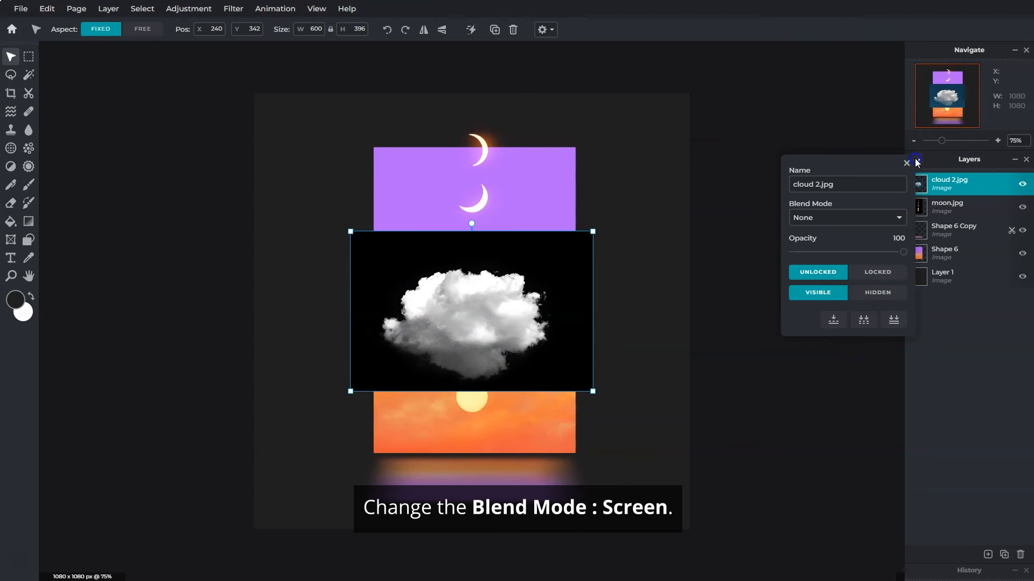
{"action": "left_click", "coordinate": [869, 218]}
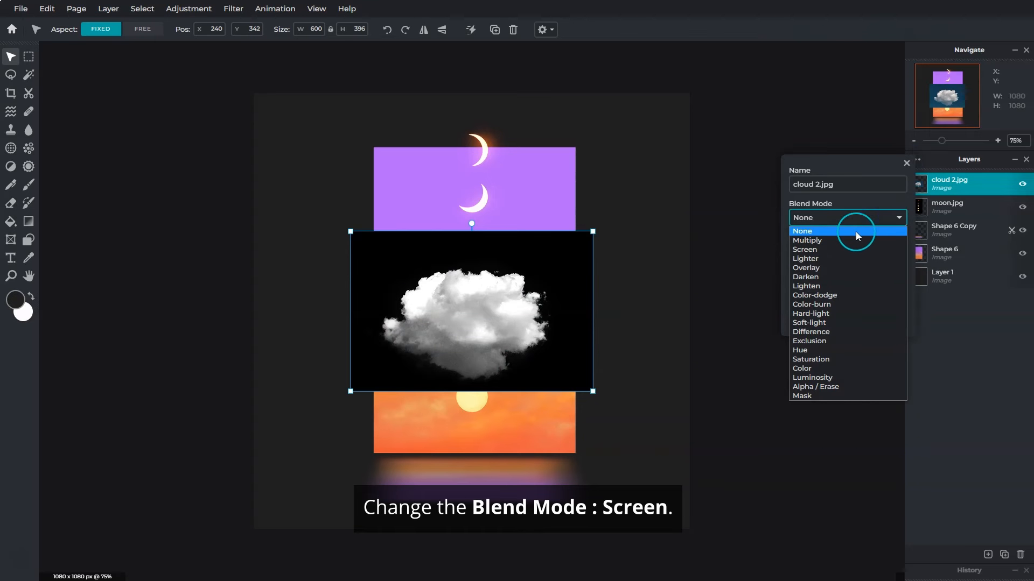
{"action": "left_click", "coordinate": [851, 248]}
{"action": "left_click", "coordinate": [909, 160]}
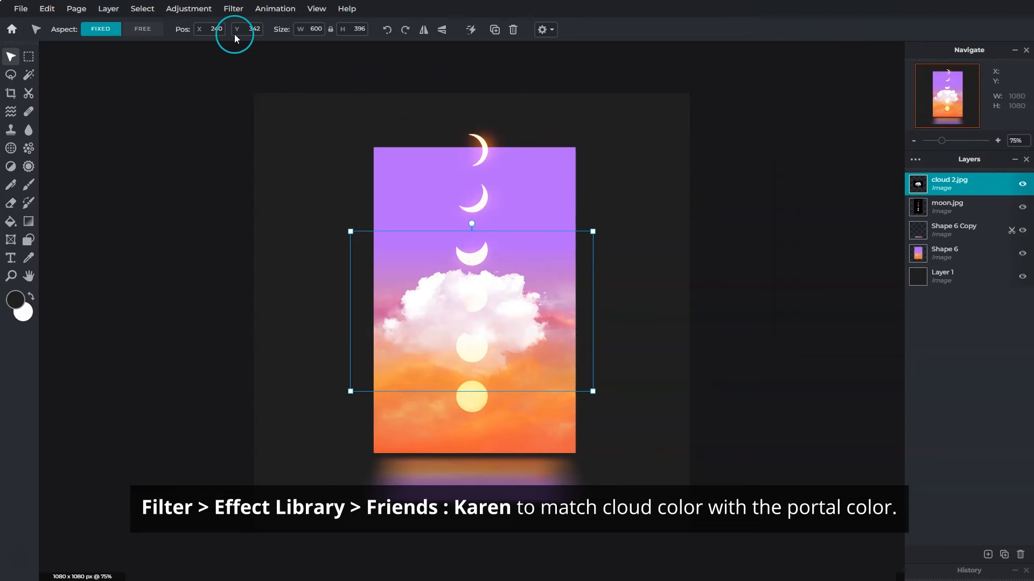
Step: Apply the Karen effect from the Friends set of the effect library to the cloud 2 layer at 100
{"action": "left_click", "coordinate": [234, 9]}
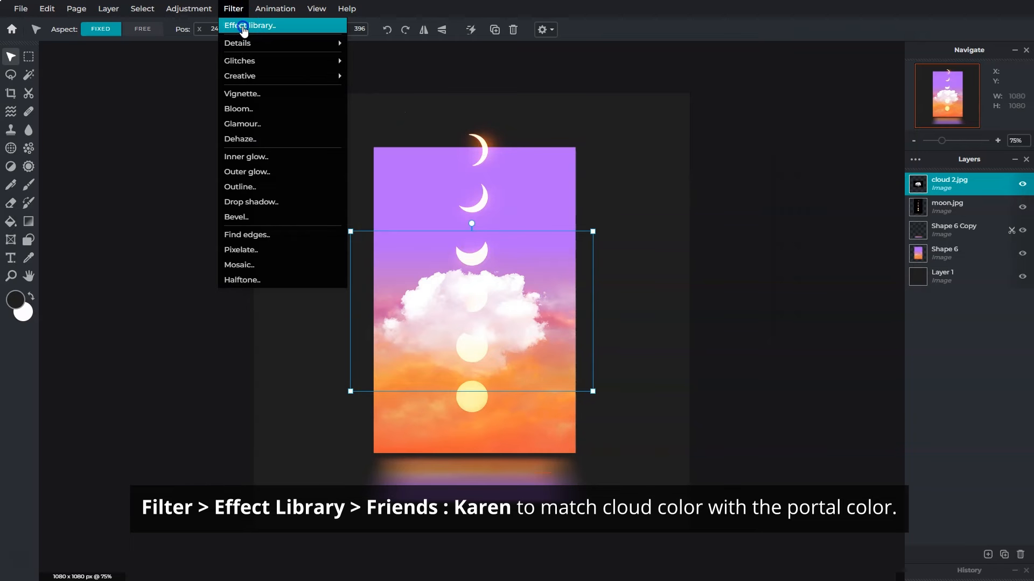
{"action": "left_click", "coordinate": [243, 25]}
{"action": "left_click", "coordinate": [654, 223]}
{"action": "scroll", "coordinate": [716, 272], "scroll_direction": "down", "scroll_amount": 1}
{"action": "scroll", "coordinate": [717, 273], "scroll_direction": "down", "scroll_amount": 8}
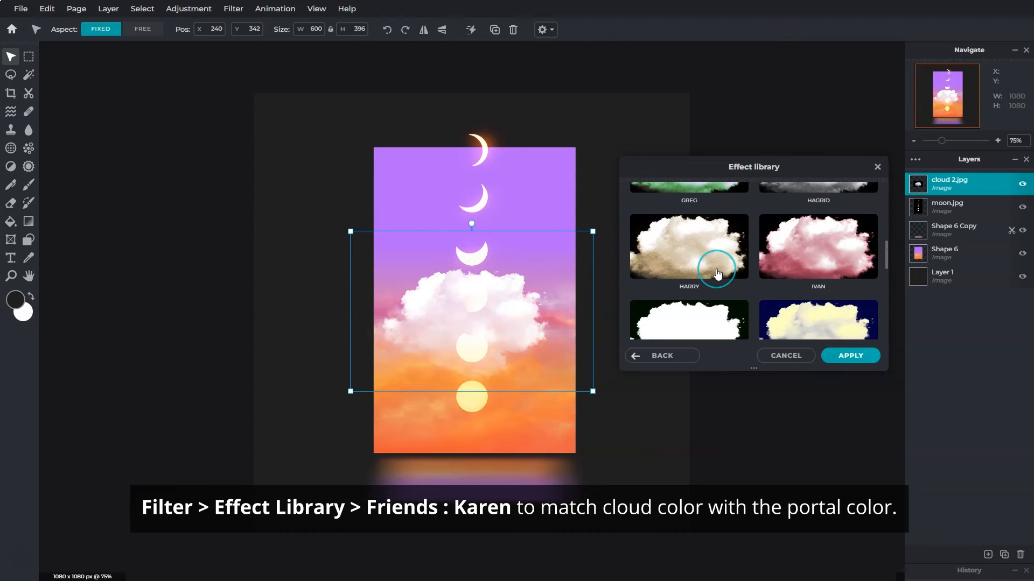
{"action": "left_click", "coordinate": [717, 273]}
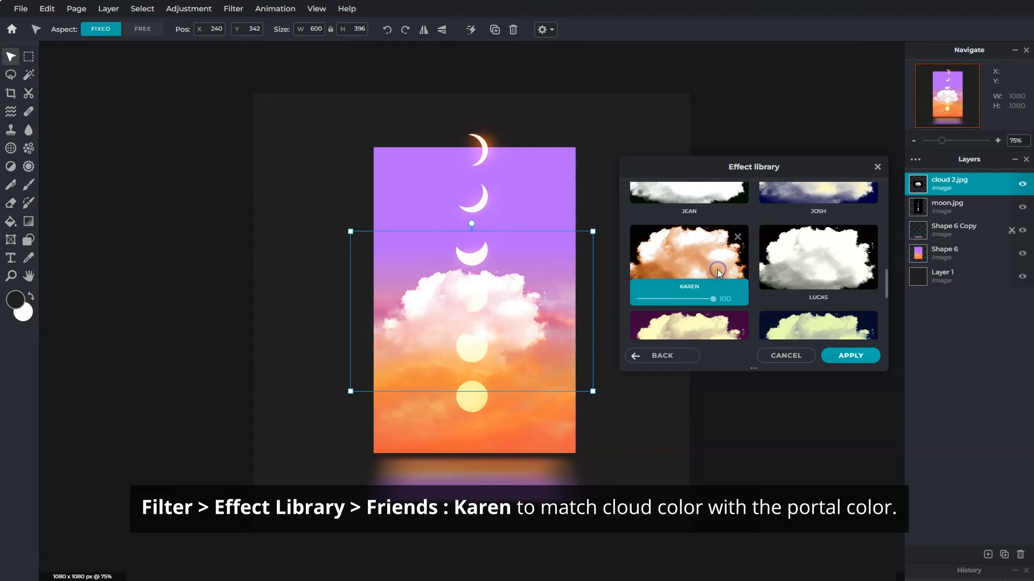
{"action": "left_click", "coordinate": [852, 357]}
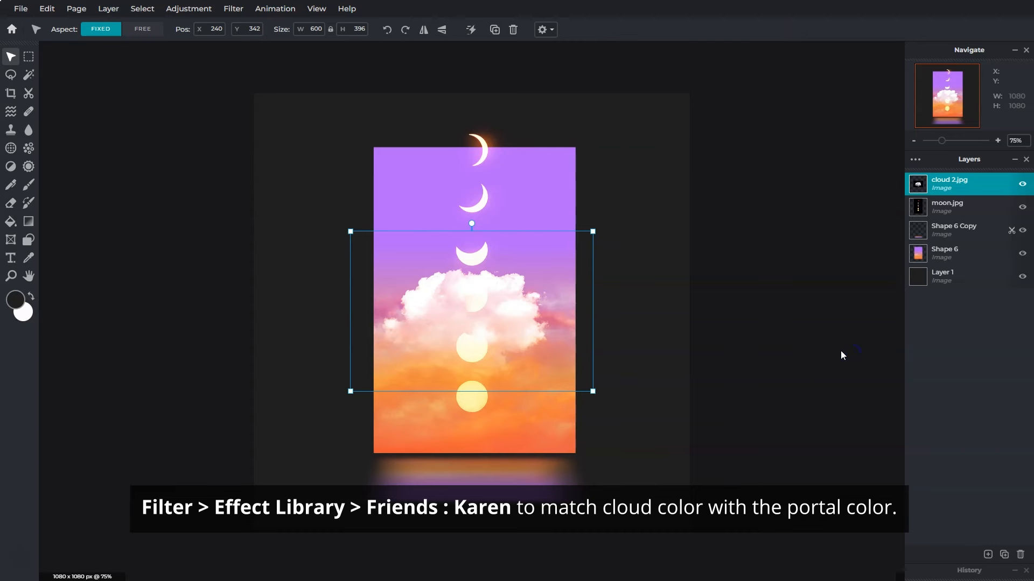
Step: Shrink the cloud 2 layer and place it so that the cloud overlaps the portal's left edge
{"action": "left_click_drag", "start_coordinate": [537, 334], "coordinate": [442, 318]}
{"action": "left_click_drag", "start_coordinate": [512, 220], "coordinate": [444, 271]}
{"action": "mouse_move", "coordinate": [367, 321]}
{"action": "left_mouse_down"}
{"action": "mouse_move", "coordinate": [378, 330]}
{"action": "mouse_move", "coordinate": [381, 313]}
{"action": "left_mouse_up"}
Step: Add the cloud 3 image from the recording folder and fit it over the portal's lower right at about 391 × 328 px, X 580, Y 525
{"action": "left_click", "coordinate": [987, 554]}
{"action": "left_click", "coordinate": [959, 517]}
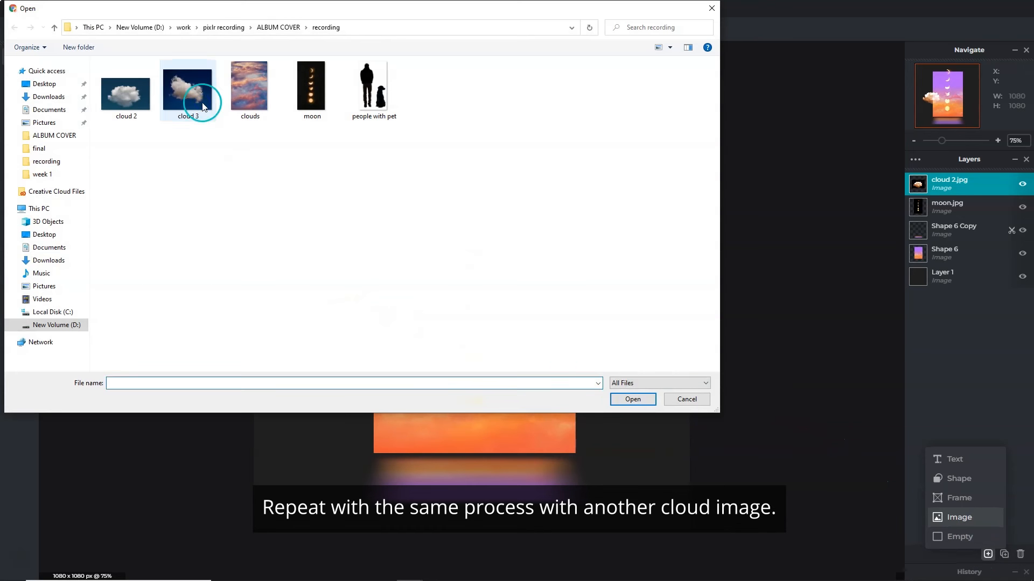
{"action": "double_click", "coordinate": [189, 92]}
{"action": "left_click_drag", "start_coordinate": [690, 130], "coordinate": [428, 348]}
{"action": "left_click_drag", "start_coordinate": [341, 426], "coordinate": [575, 369]}
{"action": "left_click_drag", "start_coordinate": [662, 292], "coordinate": [646, 305]}
Step: Turn the cloud 3 image black and white with the Porter effect from the Too-Old set
{"action": "left_click", "coordinate": [235, 10]}
{"action": "left_click", "coordinate": [242, 25]}
{"action": "left_click", "coordinate": [794, 263]}
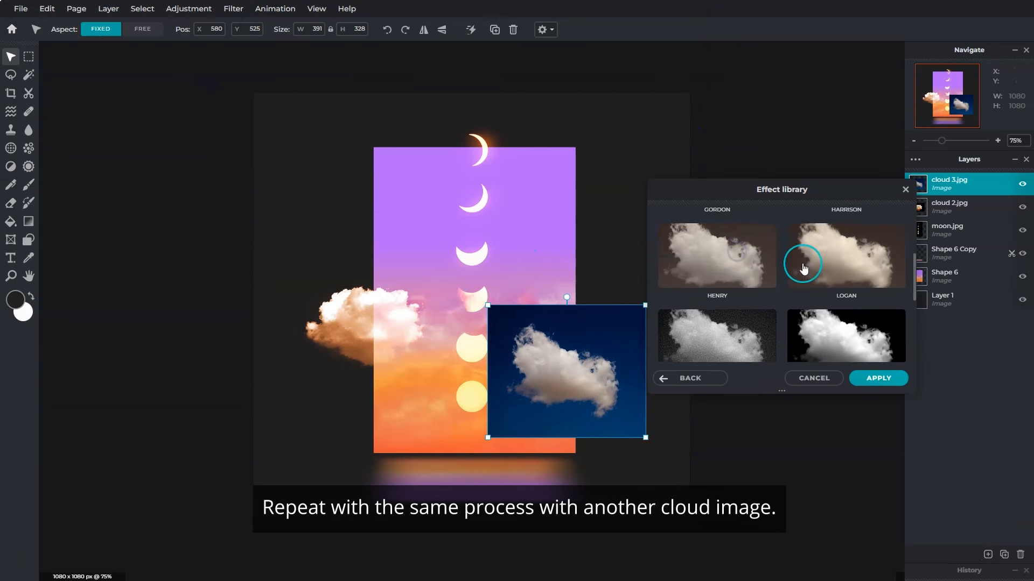
{"action": "left_click", "coordinate": [877, 376]}
Step: Set the cloud 3 layer's blend mode to Screen
{"action": "left_click", "coordinate": [915, 160]}
{"action": "left_click", "coordinate": [869, 218]}
{"action": "left_click", "coordinate": [872, 250]}
{"action": "left_click", "coordinate": [906, 163]}
Step: Color the cloud 3 layer with the Karen effect from the Friends set of the effect library
{"action": "left_click", "coordinate": [226, 12]}
{"action": "left_click", "coordinate": [242, 25]}
{"action": "scroll", "coordinate": [743, 263], "scroll_direction": "down", "scroll_amount": 5}
{"action": "left_click", "coordinate": [742, 269]}
{"action": "left_click", "coordinate": [872, 378]}
Step: Resize cloud 3 to about 371 × 311 px, tilt it counterclockwise and place it across the portal's right edge at about X 611, Y 487
{"action": "left_click_drag", "start_coordinate": [646, 305], "coordinate": [637, 313]}
{"action": "left_click_drag", "start_coordinate": [577, 391], "coordinate": [593, 371]}
{"action": "left_click_drag", "start_coordinate": [579, 284], "coordinate": [557, 288]}
{"action": "left_click_drag", "start_coordinate": [597, 376], "coordinate": [596, 370]}
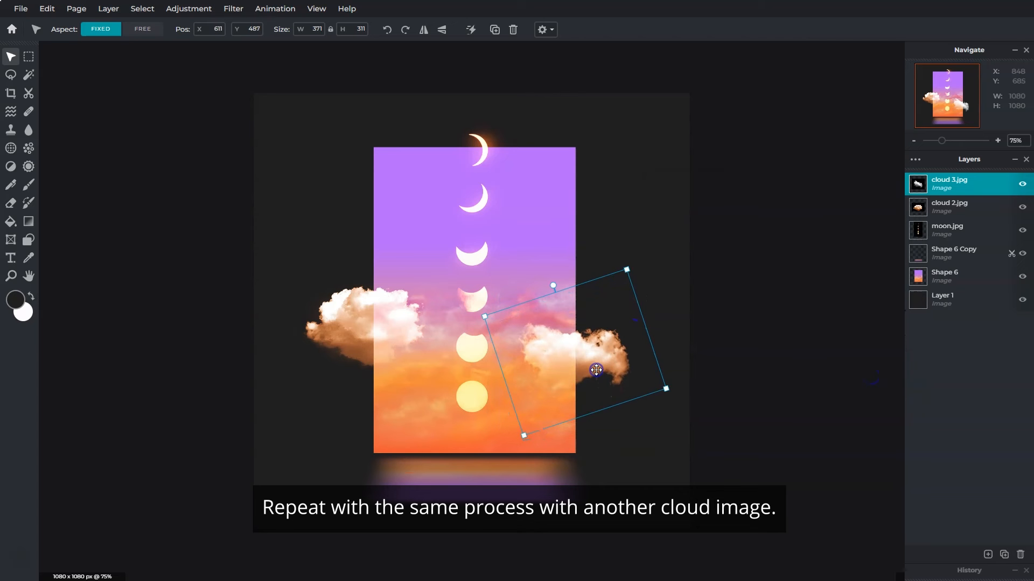
Step: Add the people with pet image from the recording folder as a new layer
{"action": "left_click", "coordinate": [987, 554]}
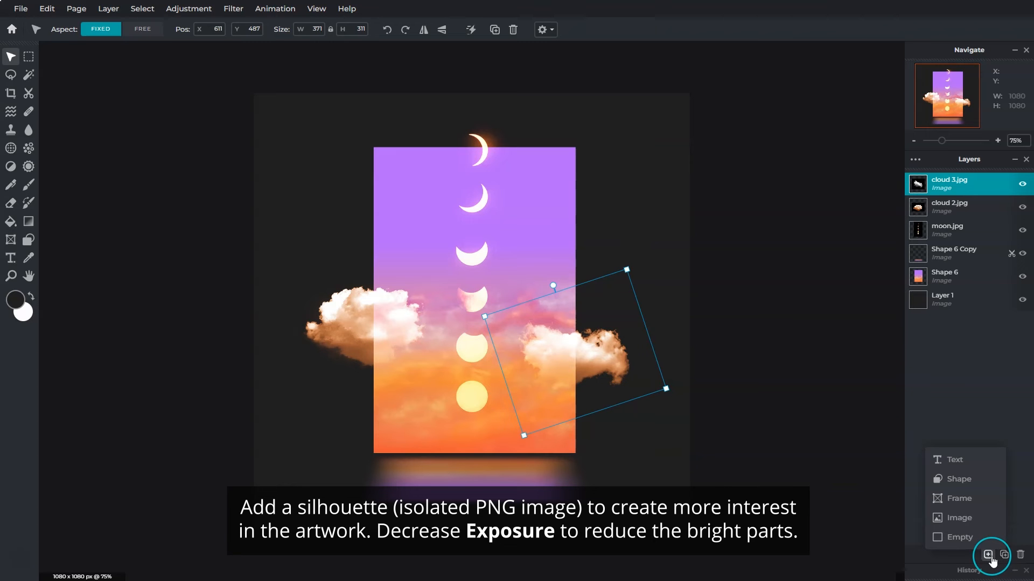
{"action": "left_click", "coordinate": [970, 522]}
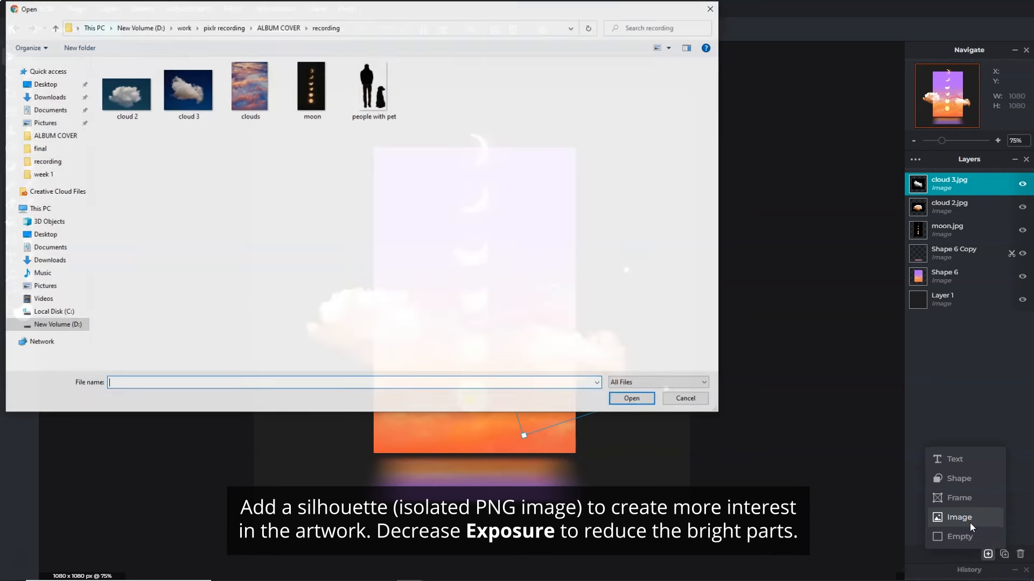
{"action": "left_click", "coordinate": [376, 105]}
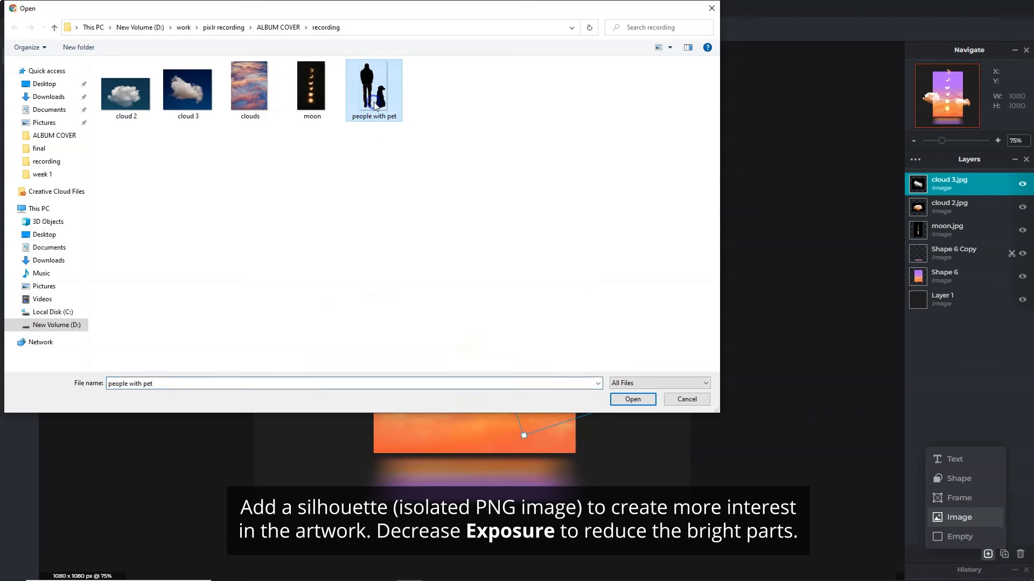
{"action": "left_click", "coordinate": [629, 399]}
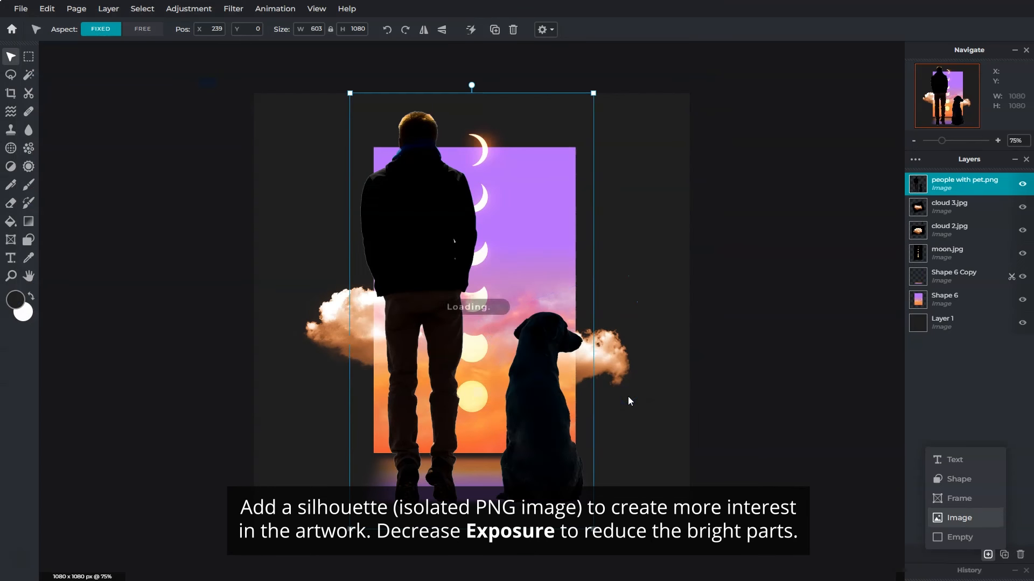
Step: Darken the people with pet layer to a full silhouette with an Exposure amount of -100
{"action": "left_click", "coordinate": [189, 10]}
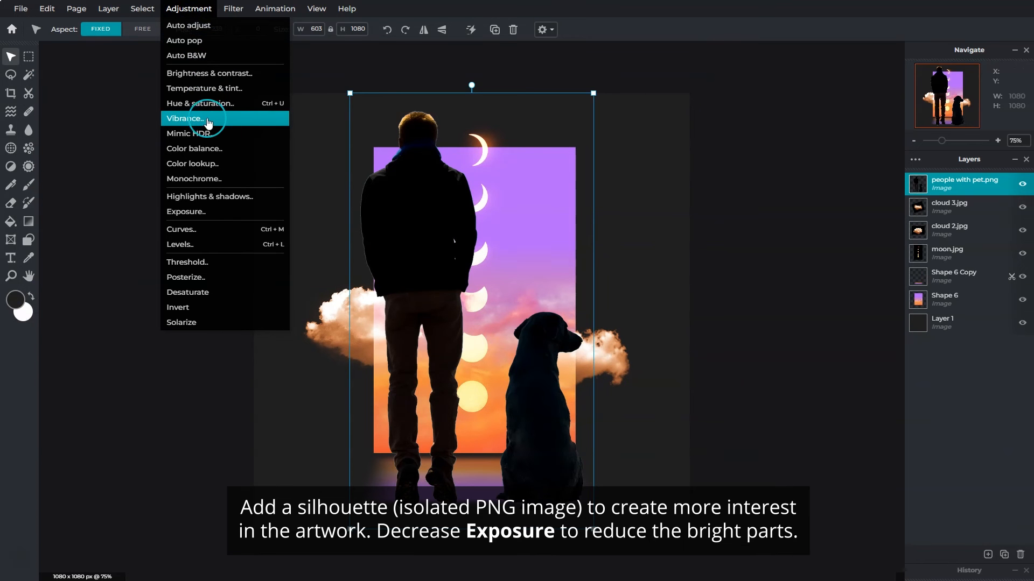
{"action": "left_click", "coordinate": [210, 210]}
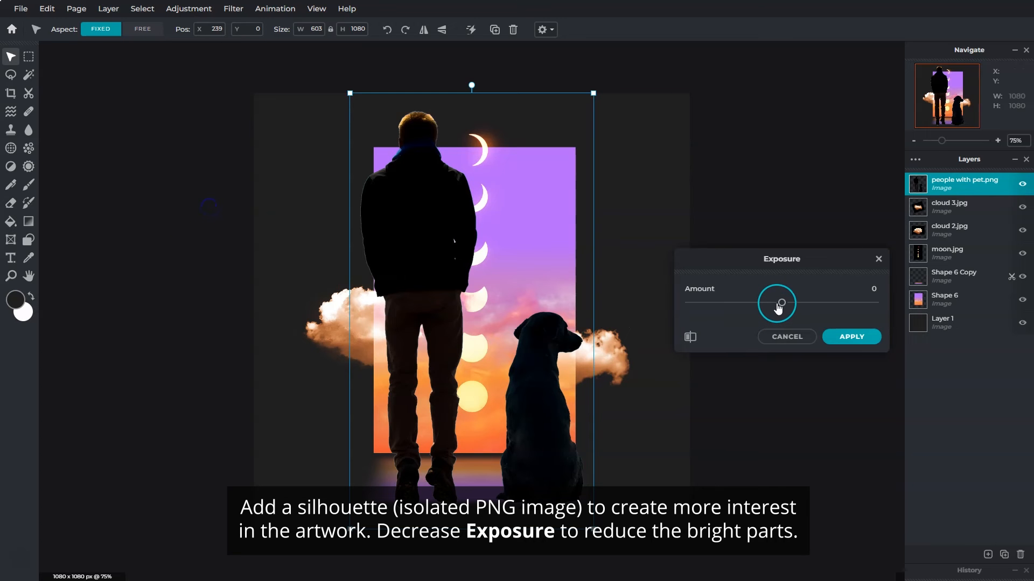
{"action": "left_click_drag", "start_coordinate": [772, 306], "coordinate": [693, 311]}
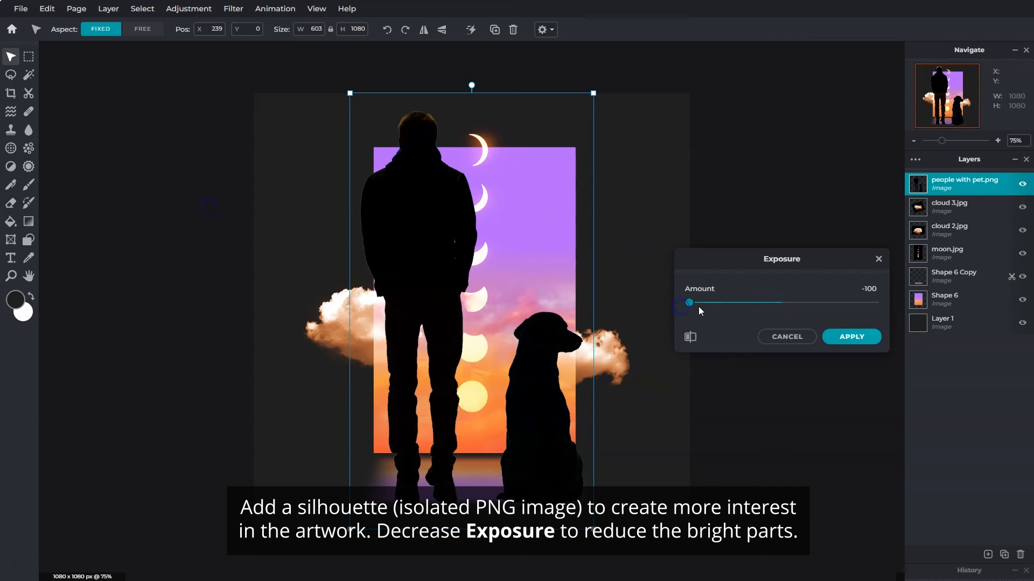
{"action": "left_click", "coordinate": [848, 336]}
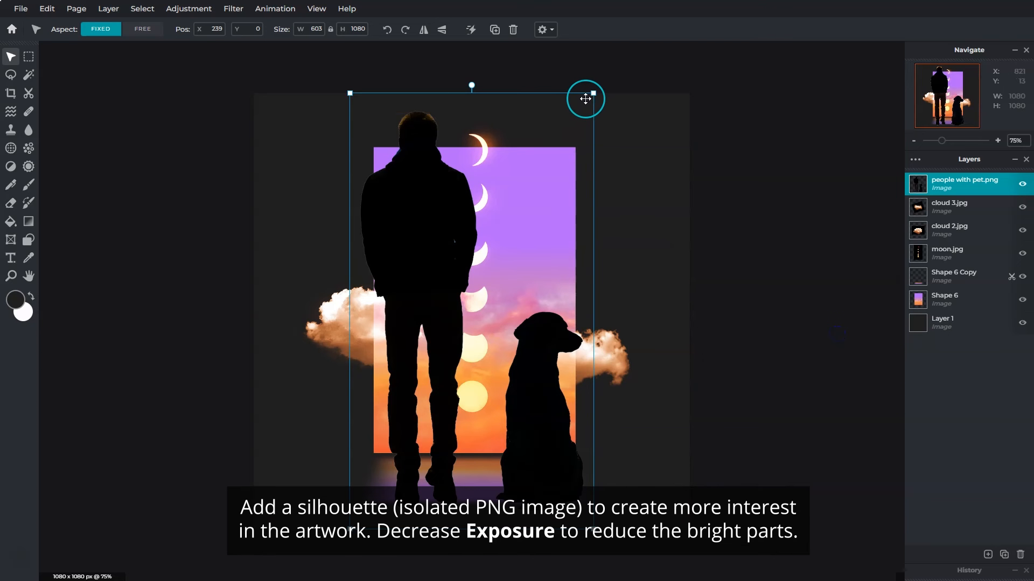
Step: Scale the silhouette to about 83 × 148 px and stand it at the portal's lower right edge, X 636, Y 756
{"action": "left_click_drag", "start_coordinate": [593, 94], "coordinate": [521, 418]}
{"action": "left_click", "coordinate": [559, 414]}
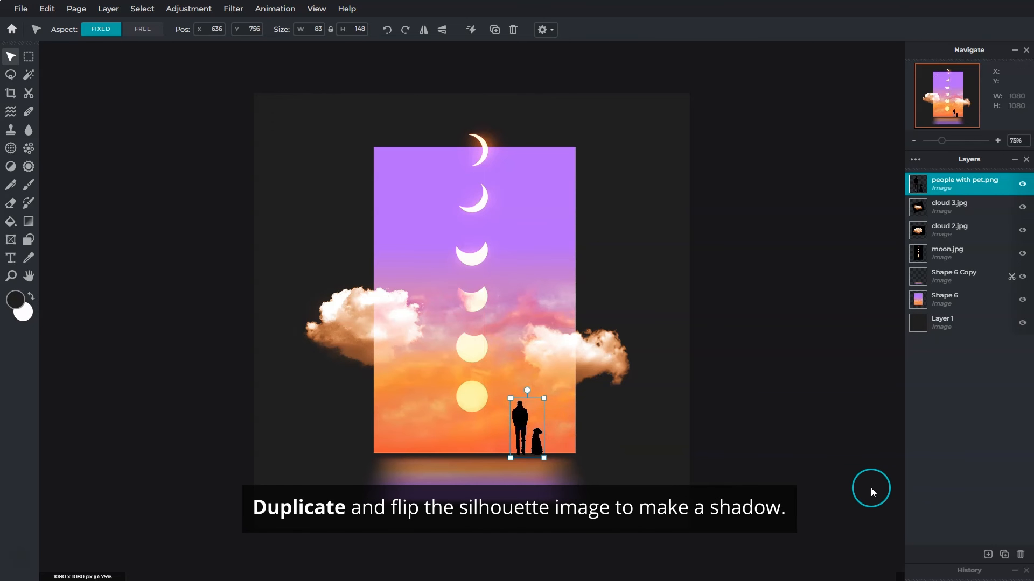
Step: Duplicate the silhouette layer and flip the copy vertically
{"action": "left_click", "coordinate": [1003, 554]}
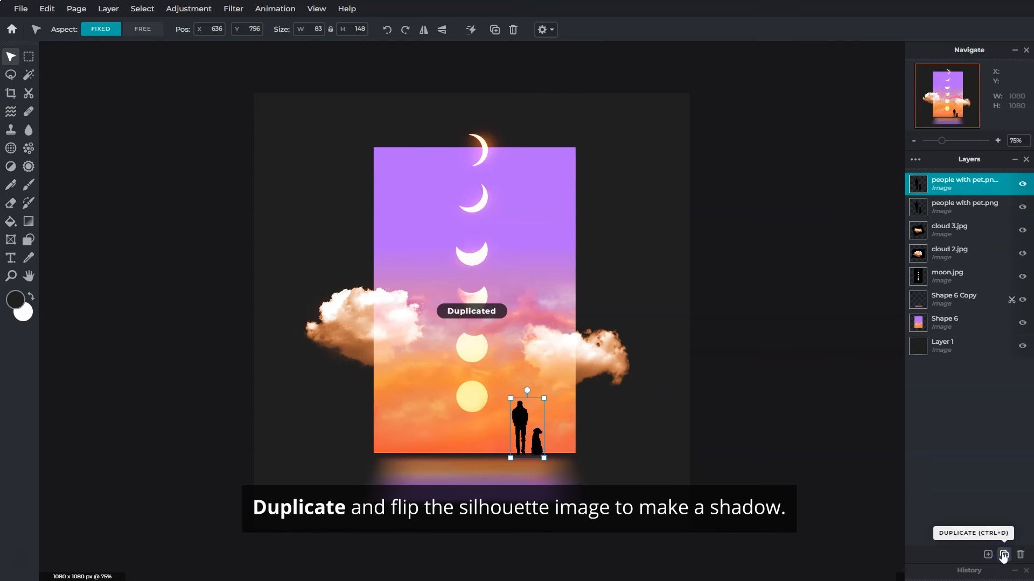
{"action": "left_click", "coordinate": [47, 10]}
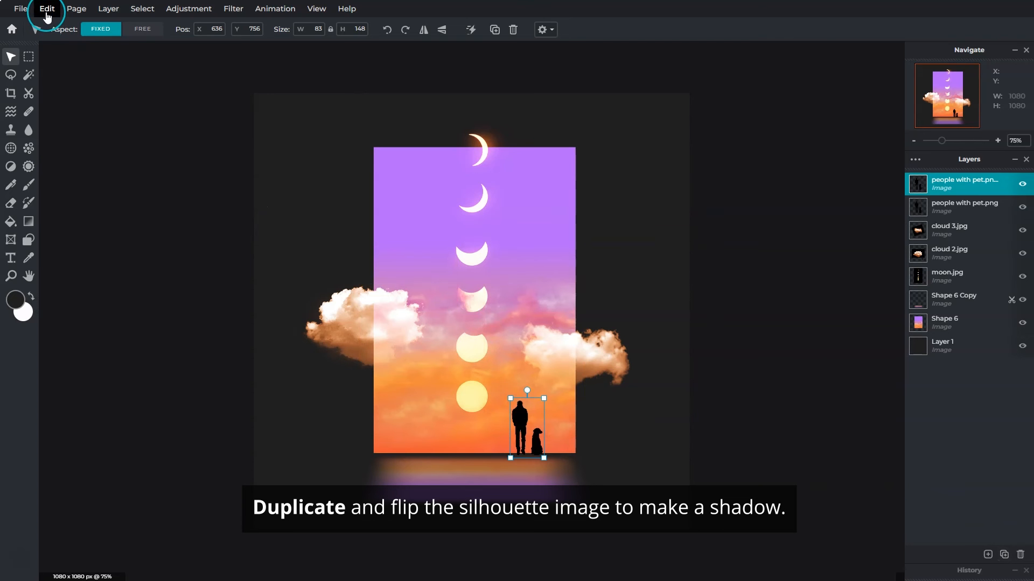
{"action": "mouse_move", "coordinate": [132, 152]}
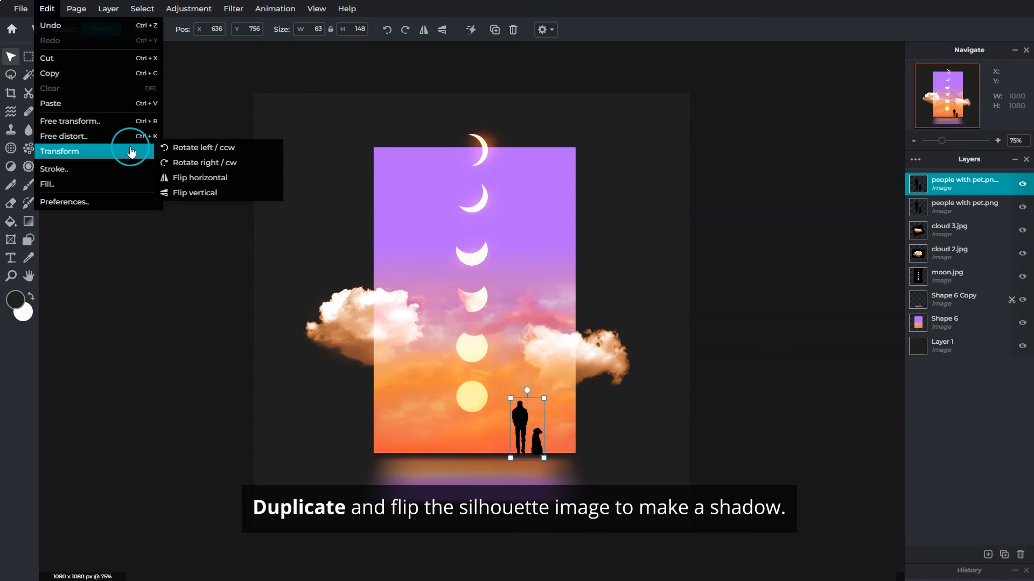
{"action": "left_click", "coordinate": [197, 193]}
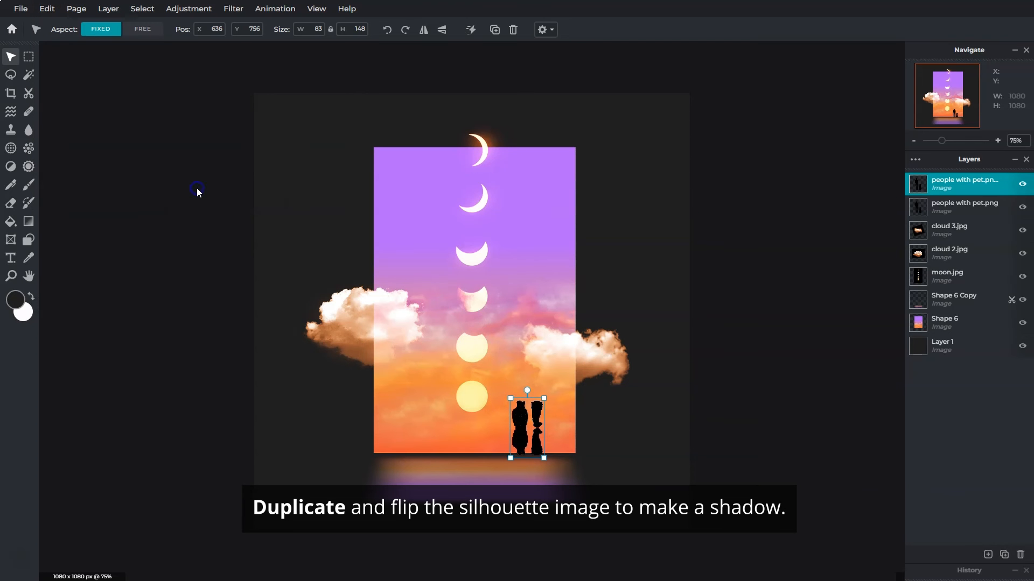
Step: Move the flipped copy below the silhouette's feet and squash it to about 83 × 80 px at X 636, Y 882
{"action": "left_click_drag", "start_coordinate": [522, 421], "coordinate": [522, 474]}
{"action": "key", "text": "shift"}
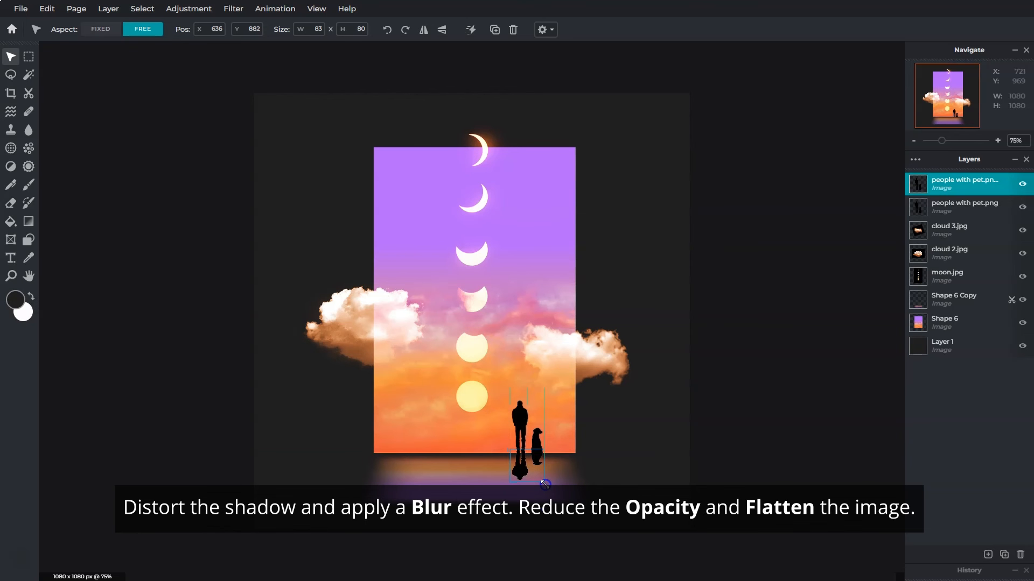
{"action": "left_click_drag", "start_coordinate": [545, 485], "coordinate": [545, 484]}
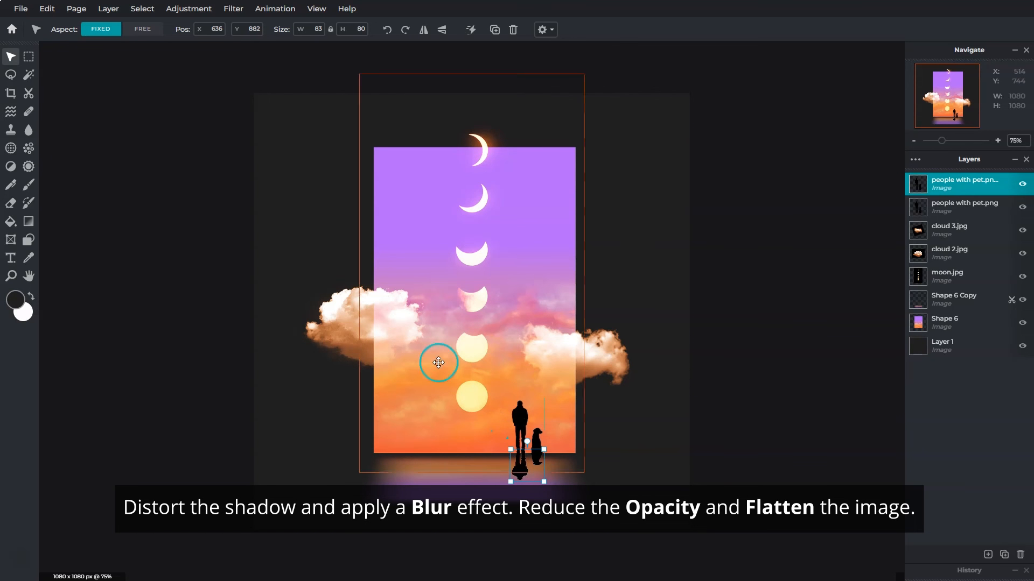
Step: Blur the flipped silhouette copy with a Blur amount of 19
{"action": "left_click", "coordinate": [240, 17]}
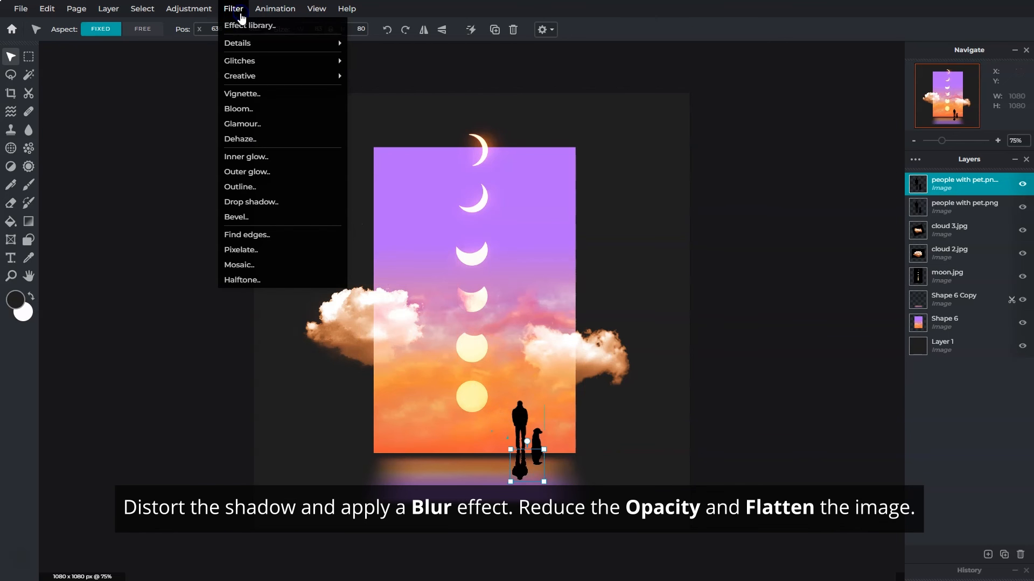
{"action": "mouse_move", "coordinate": [267, 43]}
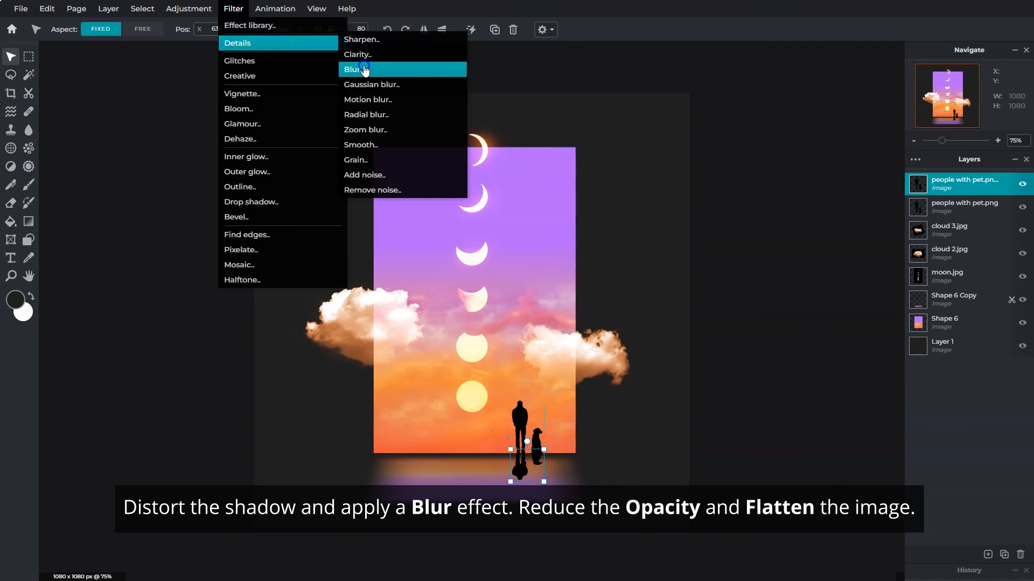
{"action": "left_click", "coordinate": [365, 70]}
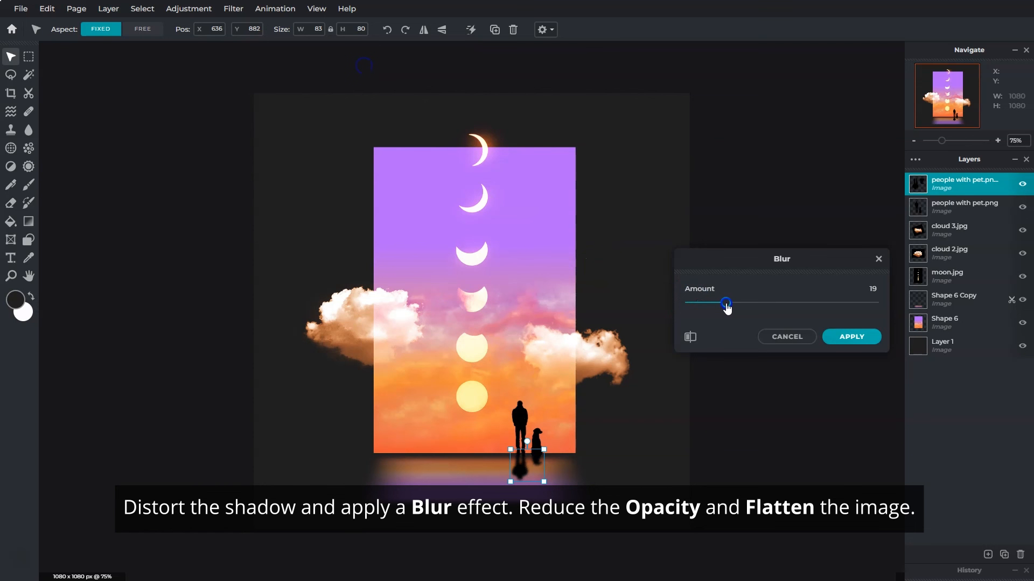
{"action": "left_click", "coordinate": [846, 339]}
Step: Reduce the silhouette shadow layer's opacity to 71 and flatten the image
{"action": "left_click", "coordinate": [915, 160]}
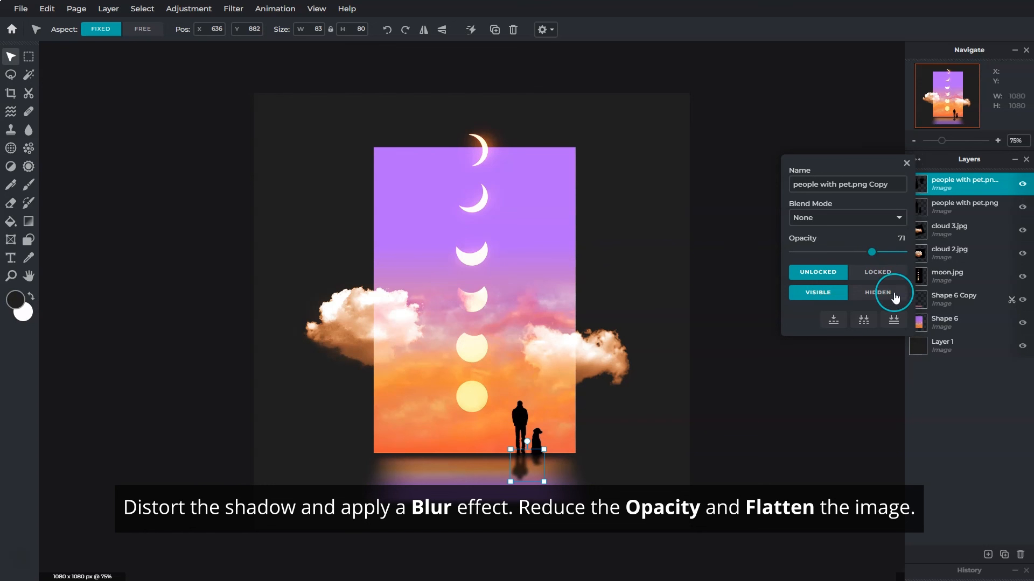
{"action": "left_click", "coordinate": [894, 320]}
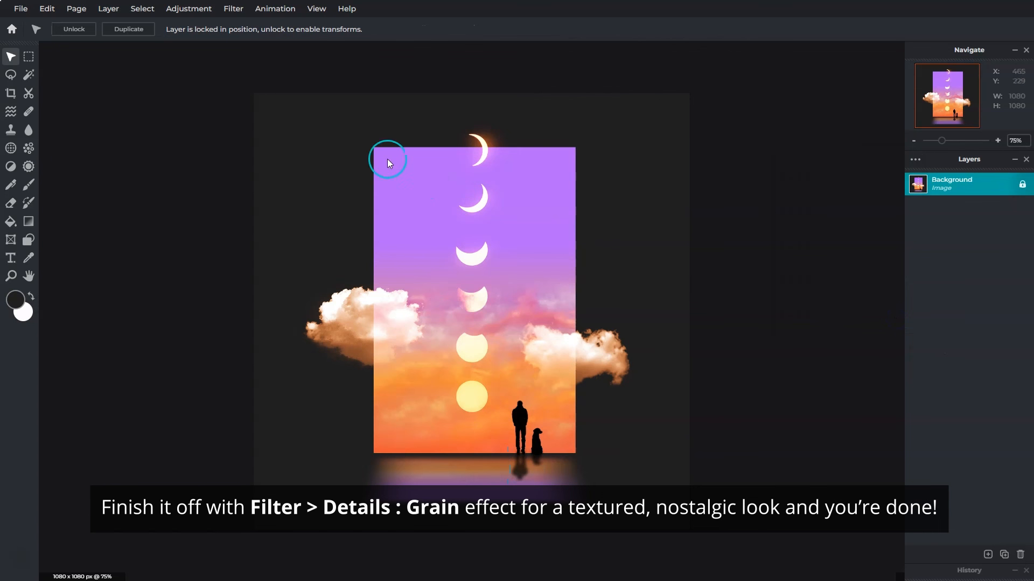
Step: Apply the Grain filter to the flattened image with an amount of 49
{"action": "left_click", "coordinate": [241, 13]}
{"action": "mouse_move", "coordinate": [261, 42]}
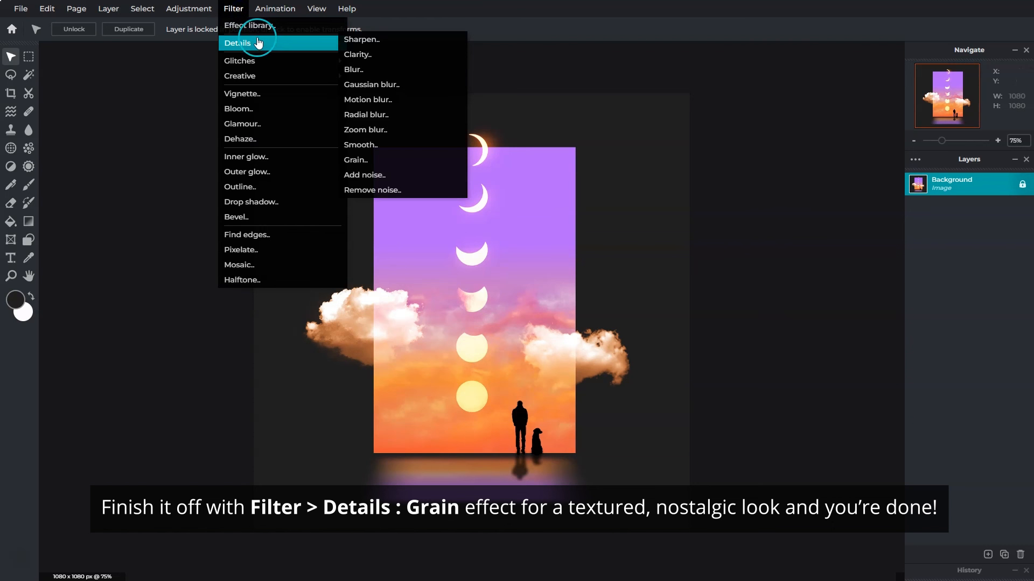
{"action": "left_click", "coordinate": [336, 44]}
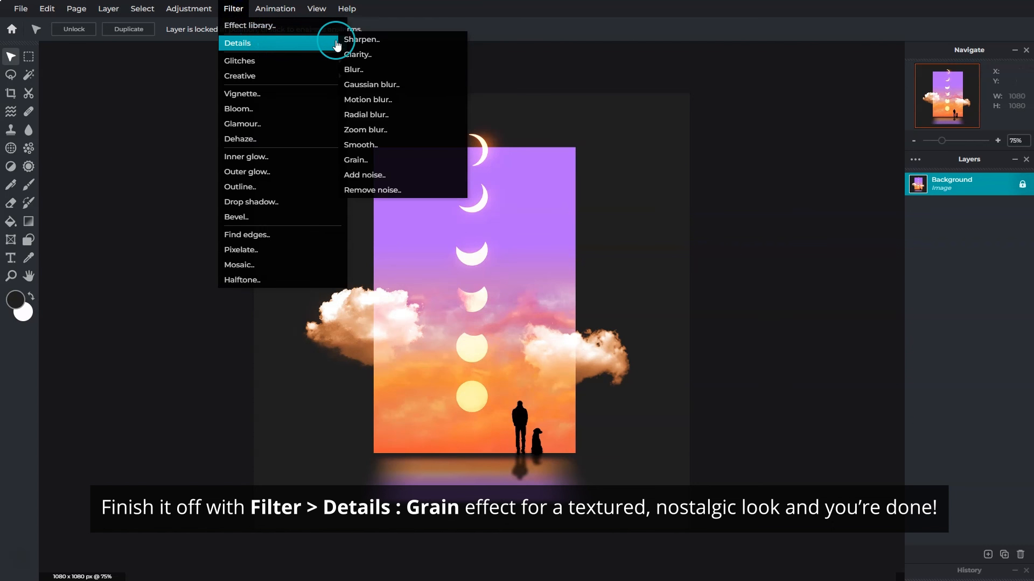
{"action": "left_click", "coordinate": [377, 158]}
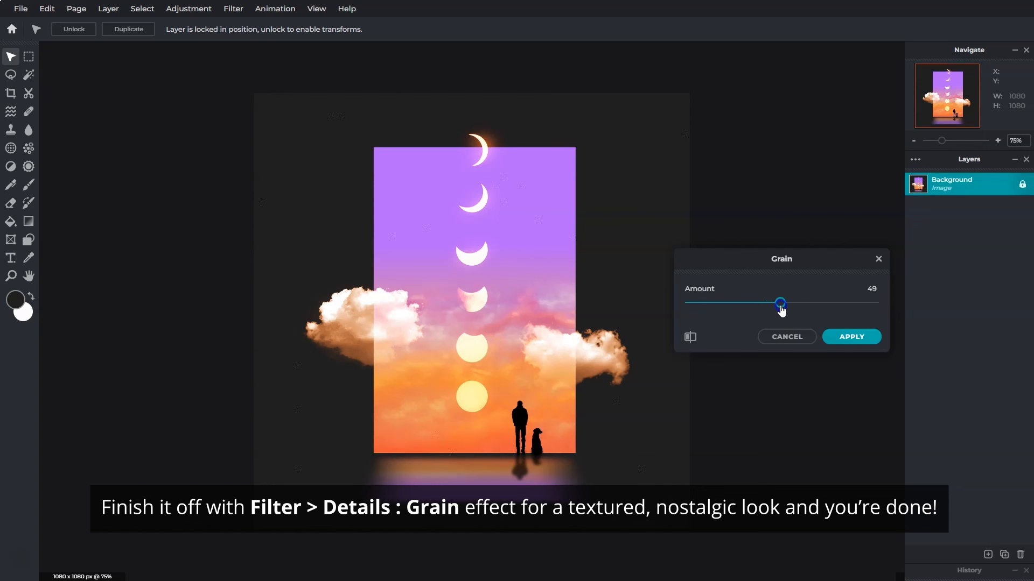
{"action": "left_click", "coordinate": [837, 336]}
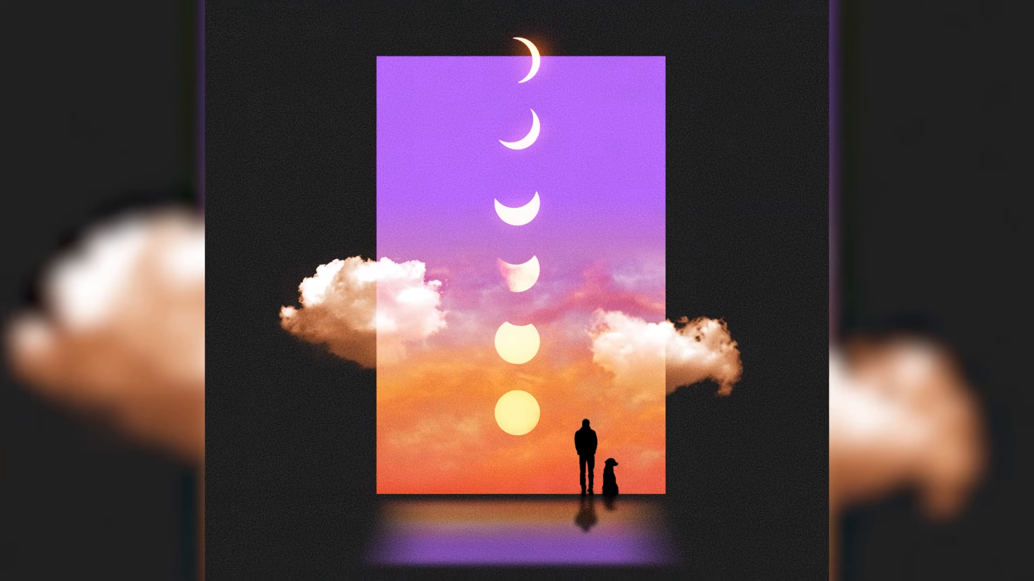